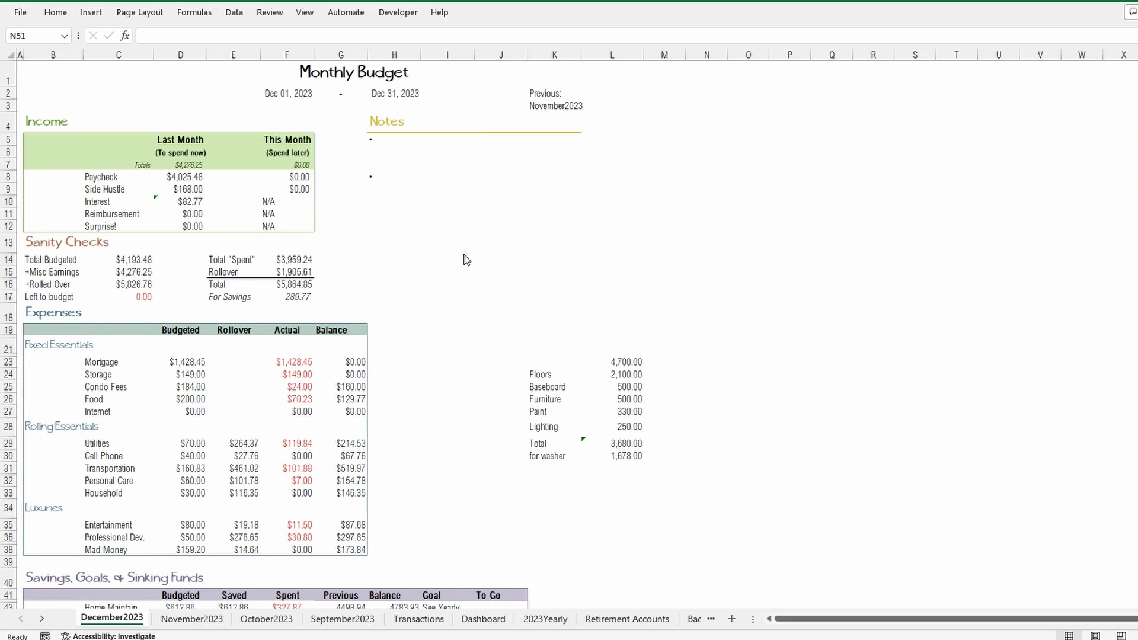
- Switch to the November2023 budget sheet to compare last month's income figures
left_click(503, 235)
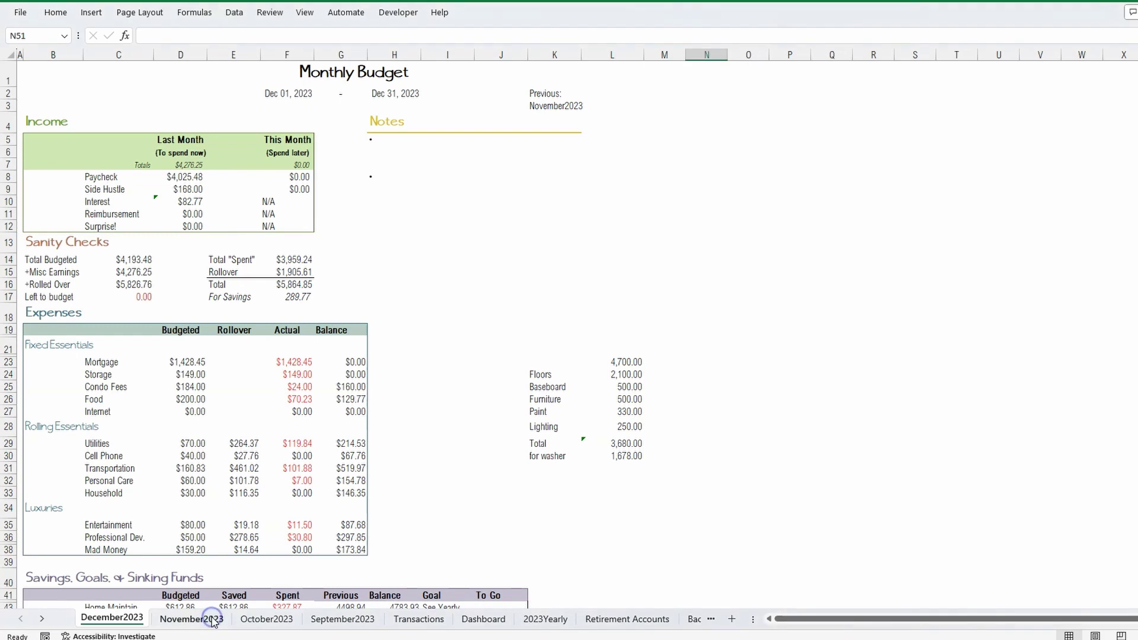
left_click(213, 621)
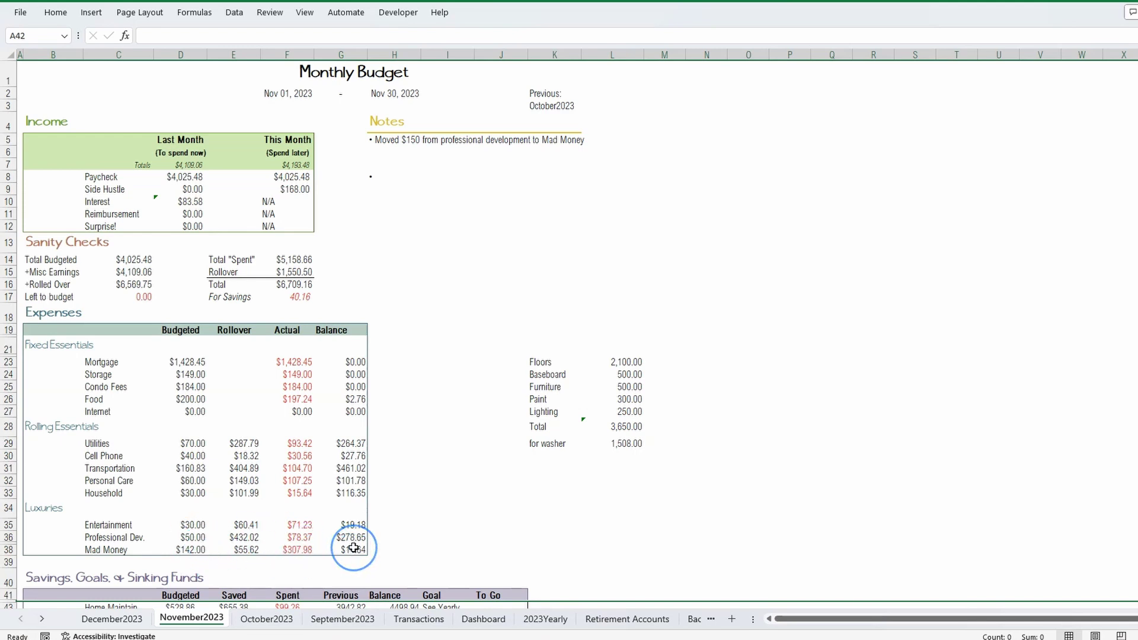
- Return to the December2023 budget sheet
left_click(113, 620)
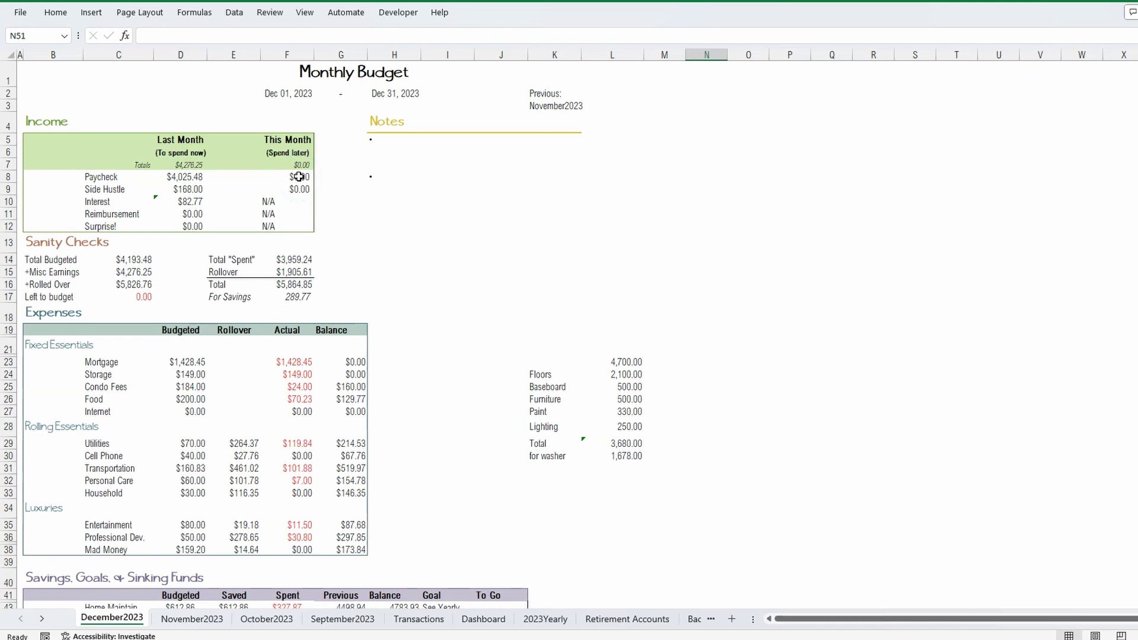
left_click(76, 188)
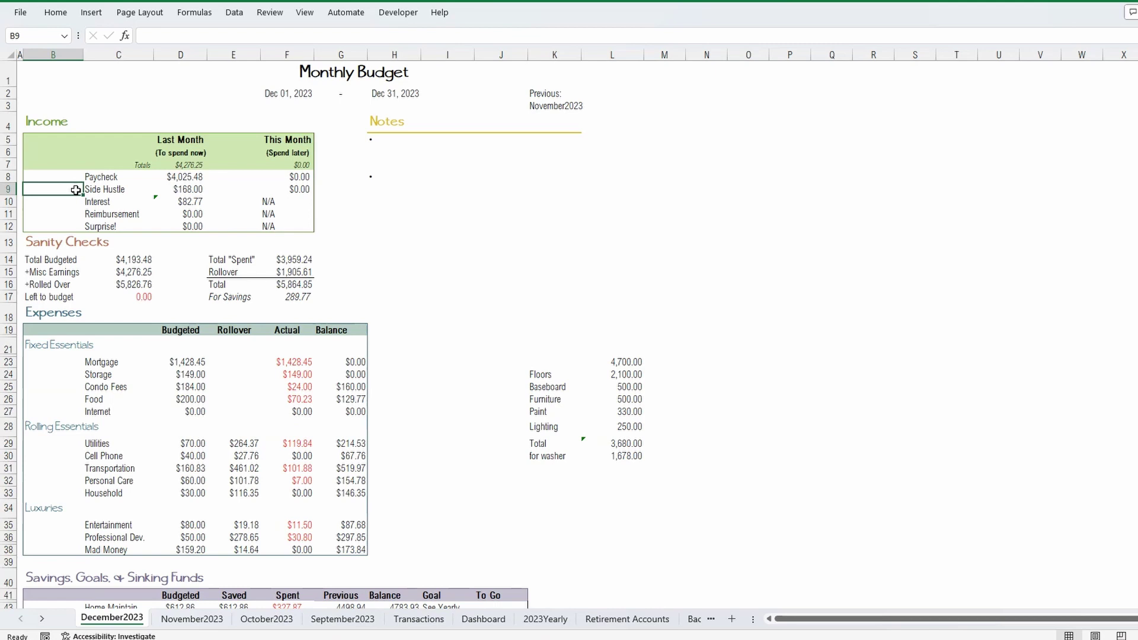
left_click(76, 190)
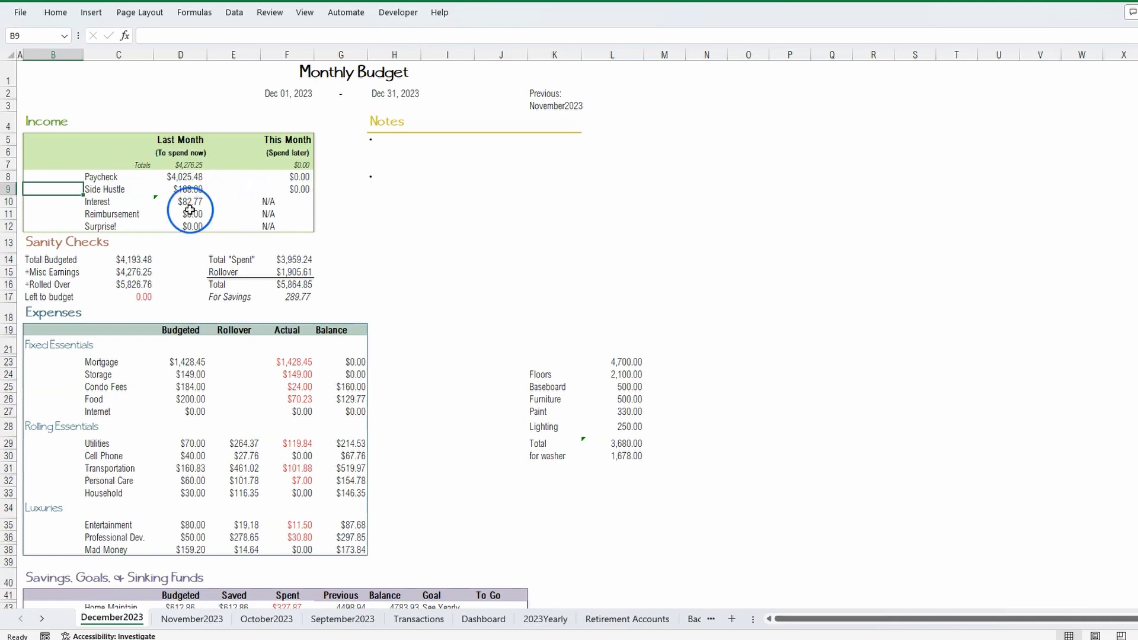
left_click(73, 205)
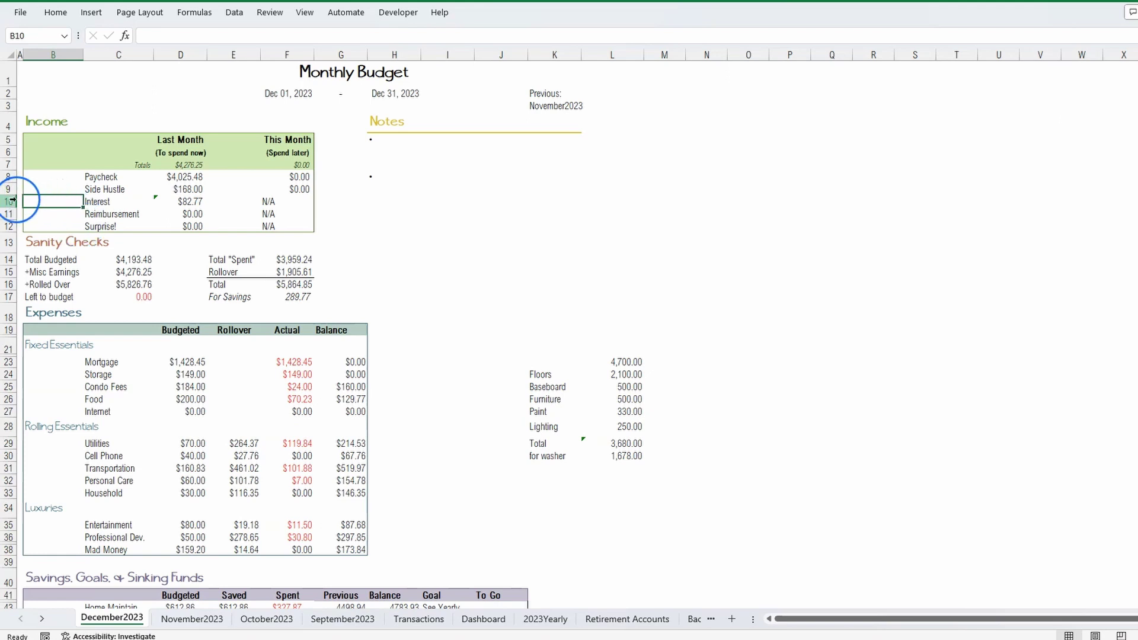
key("Down")
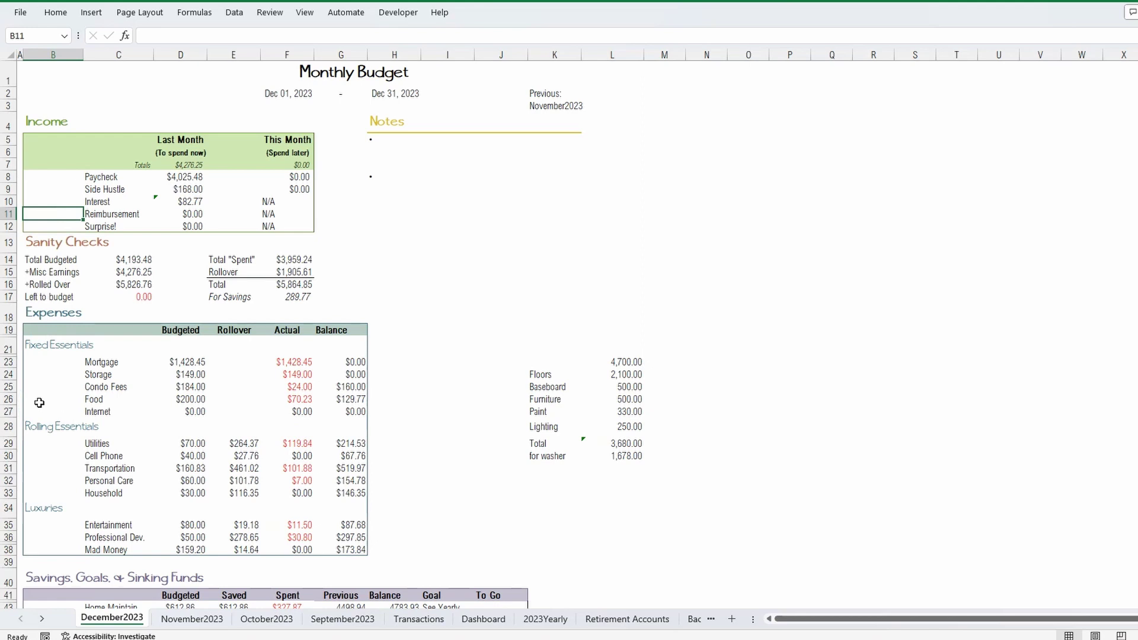
left_click(92, 362)
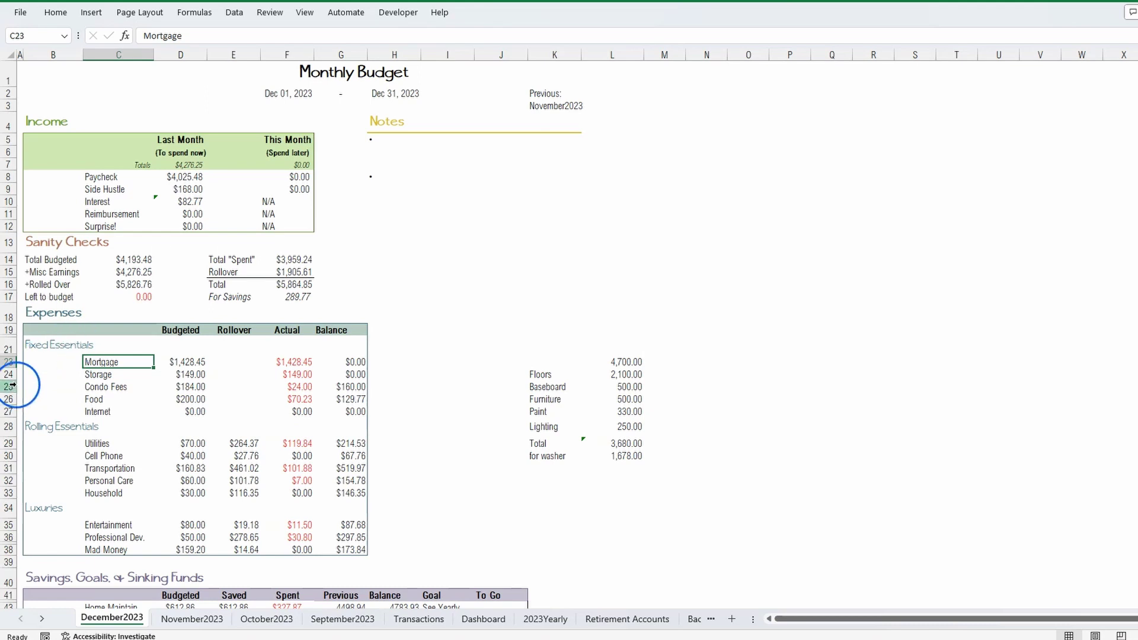
key("Down")
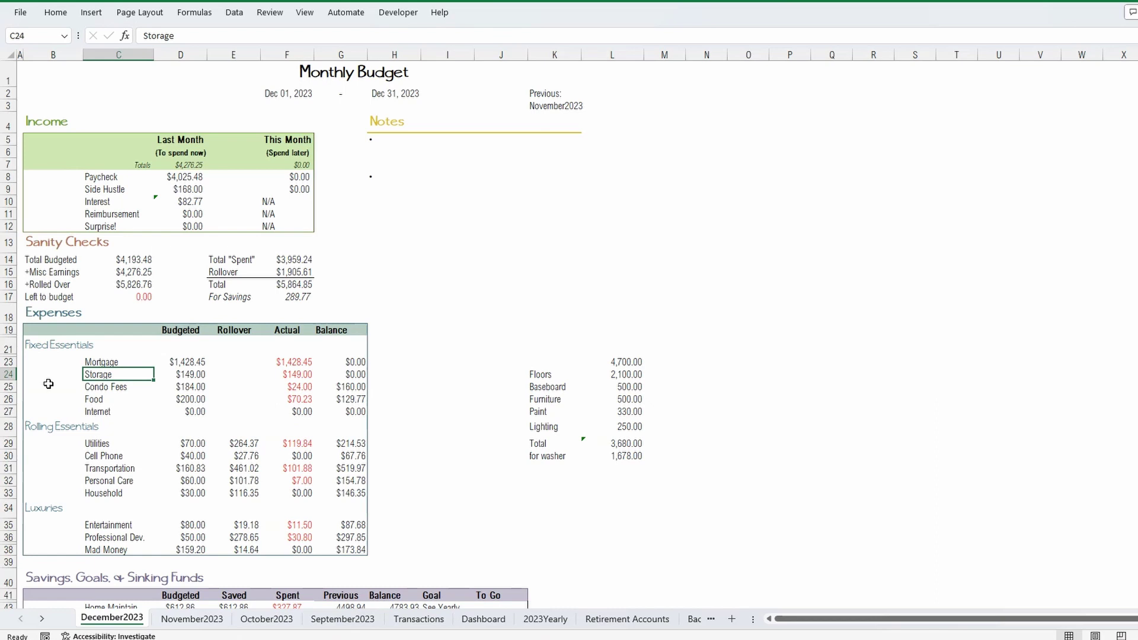
key("Down")
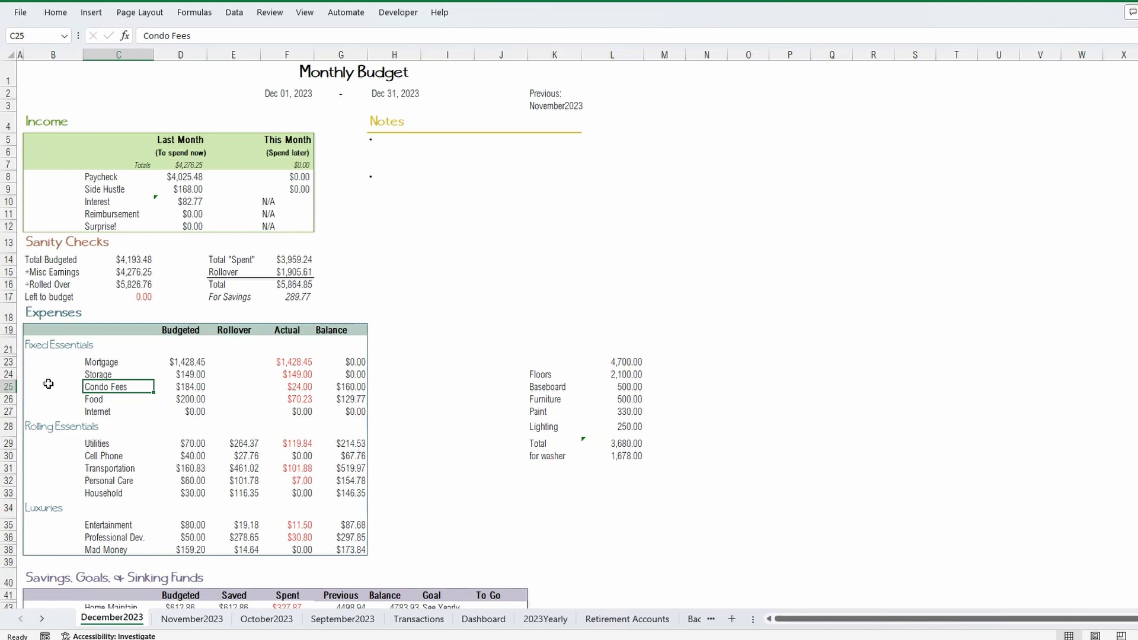
key("Down")
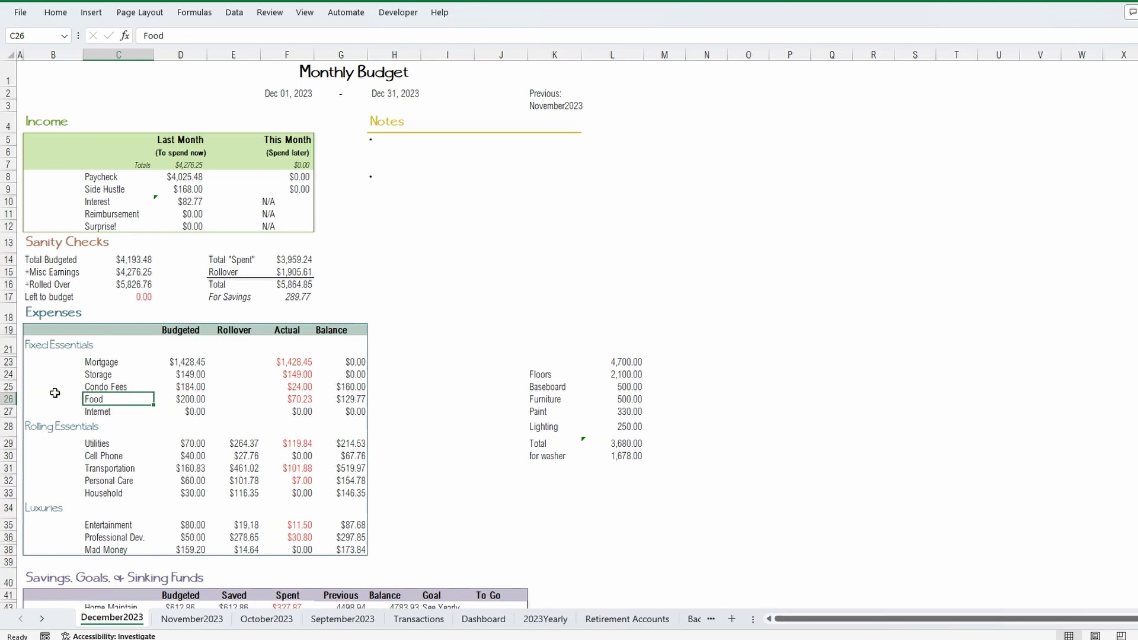
key("Right")
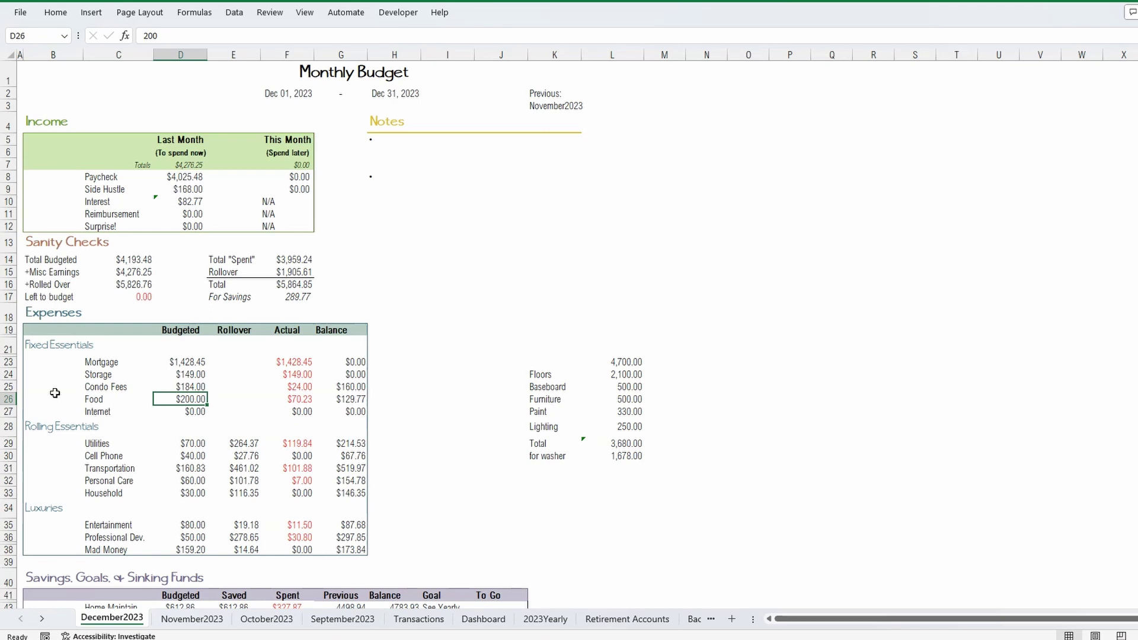
key("Down")
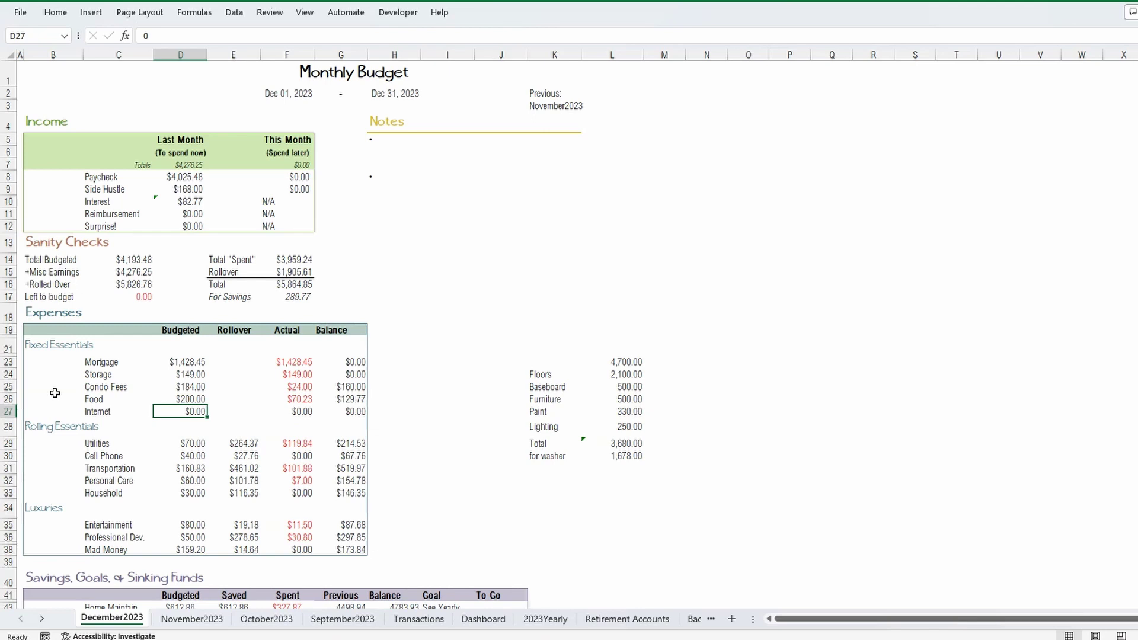
key("Down")
key("Left")
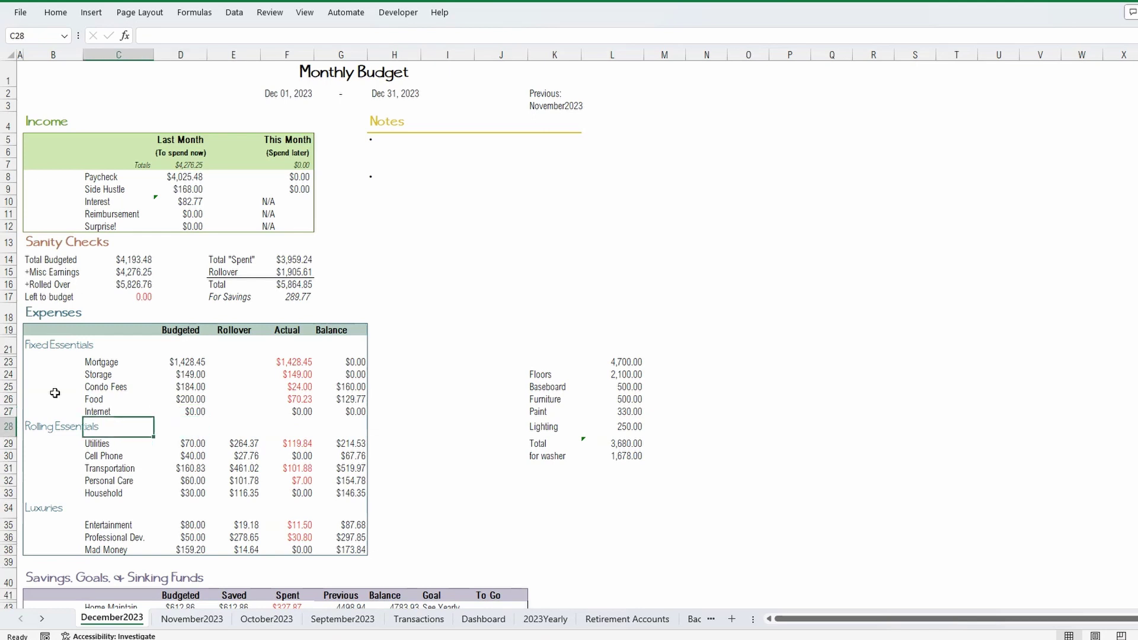
key("Left")
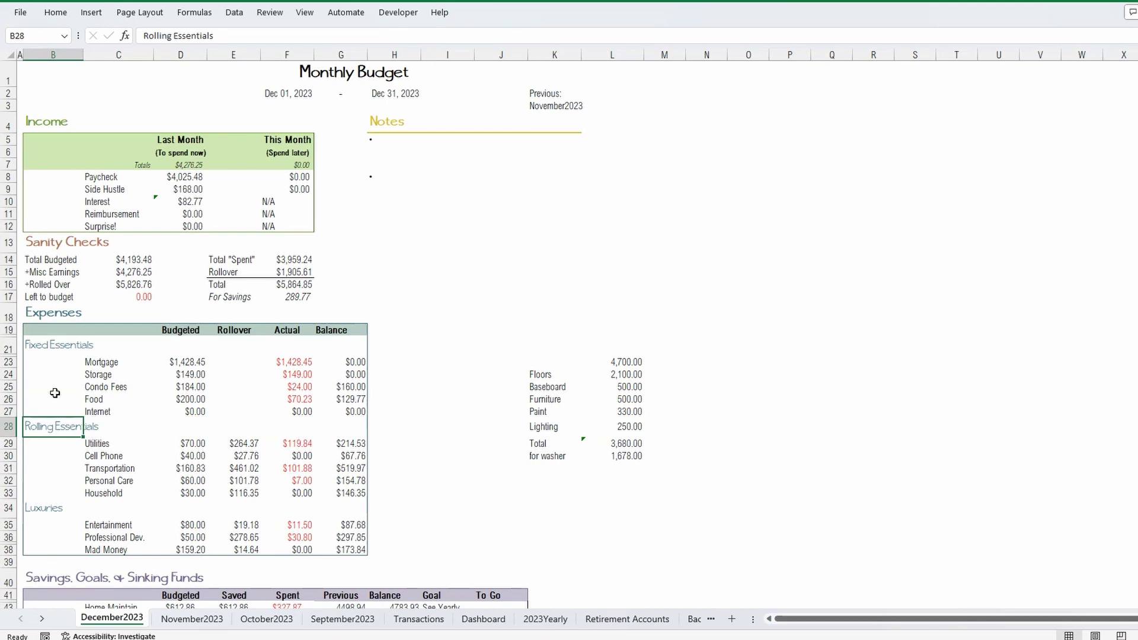
key("Down")
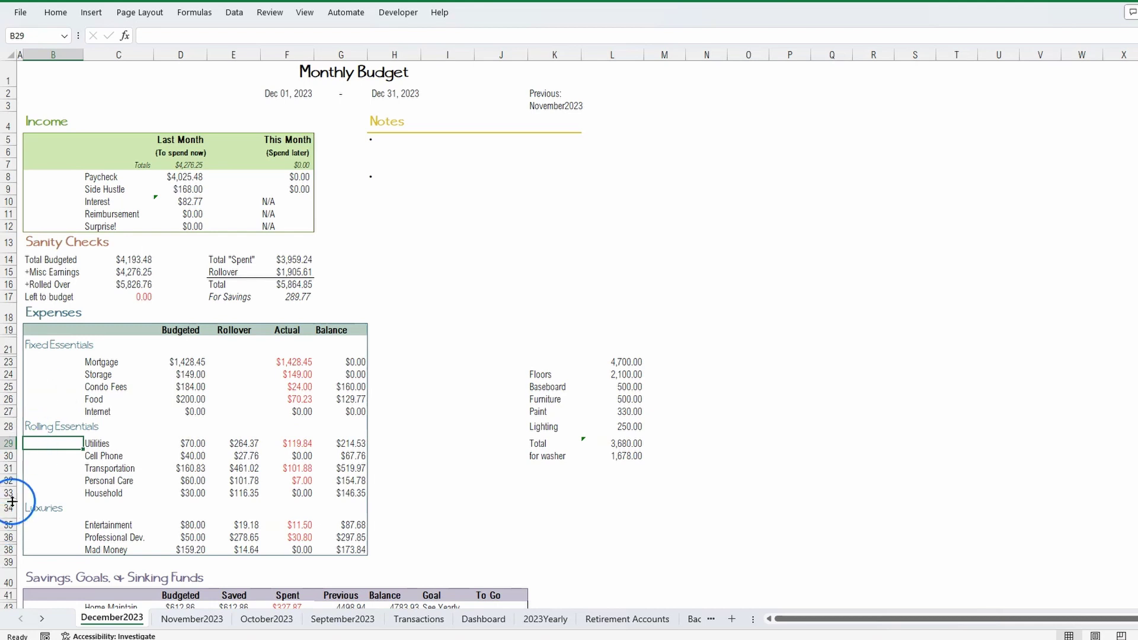
key("Right")
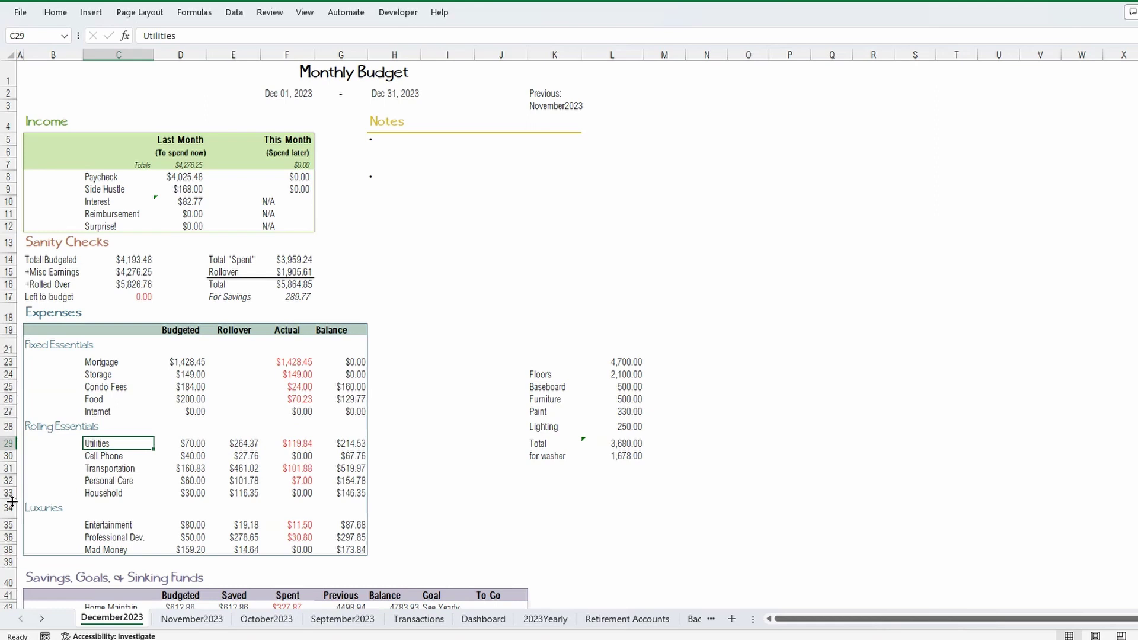
key("Right")
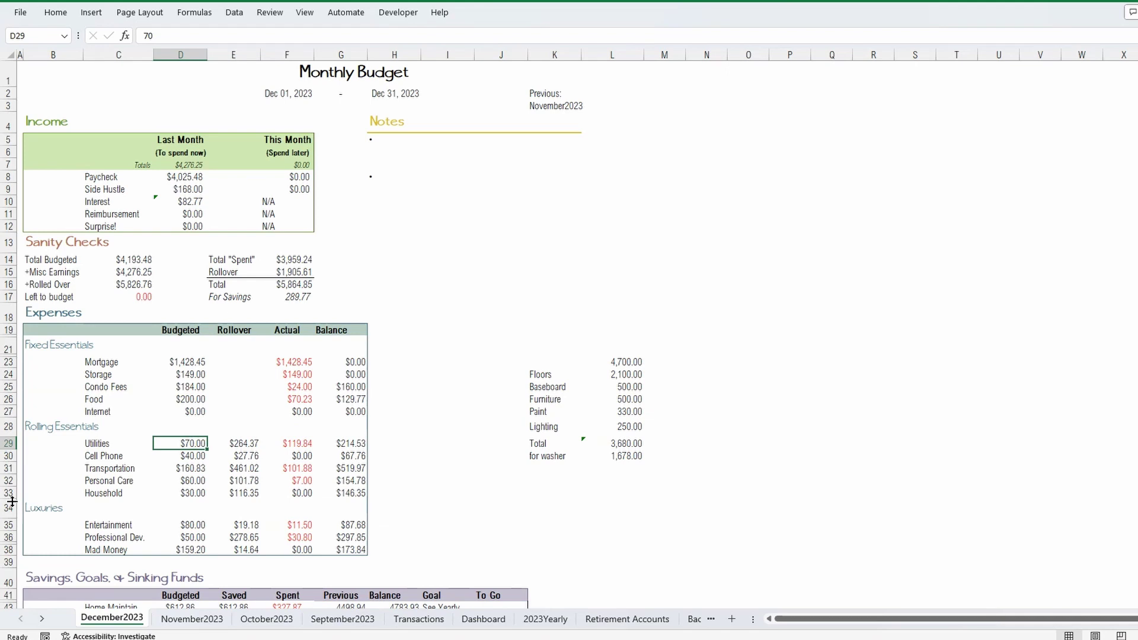
key("Right")
key("Right")
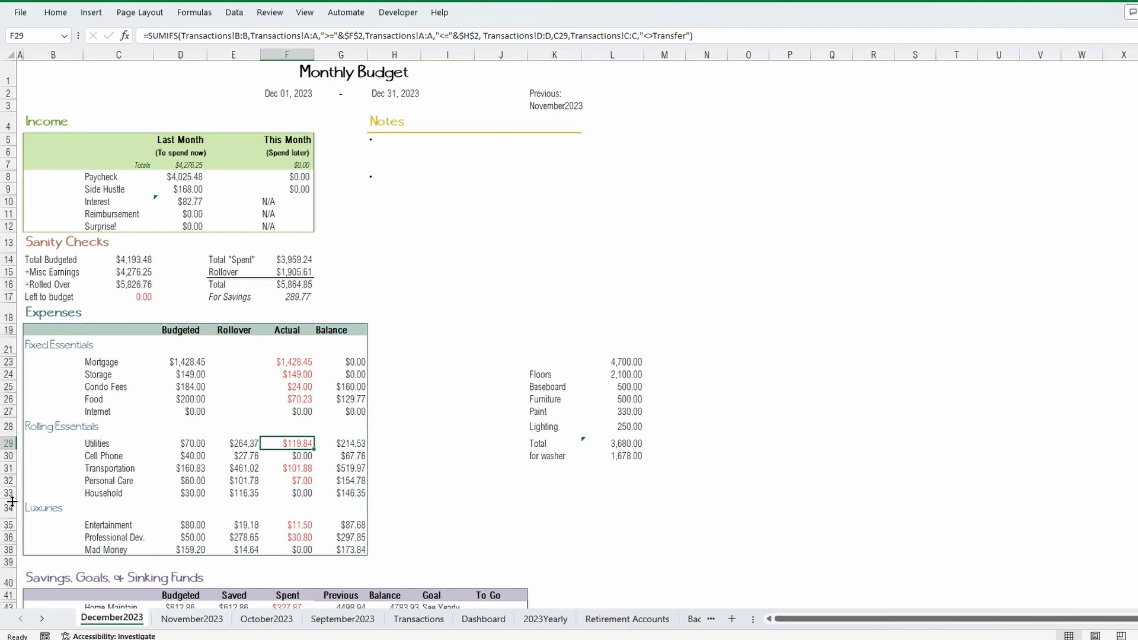
key("Left")
key("Left")
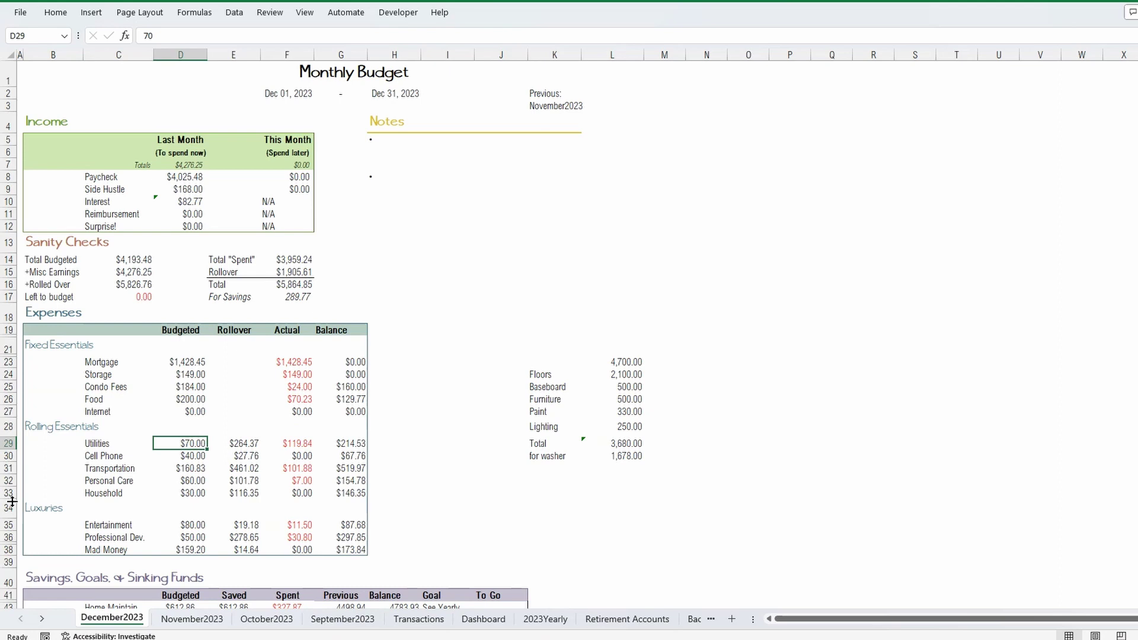
key("Down")
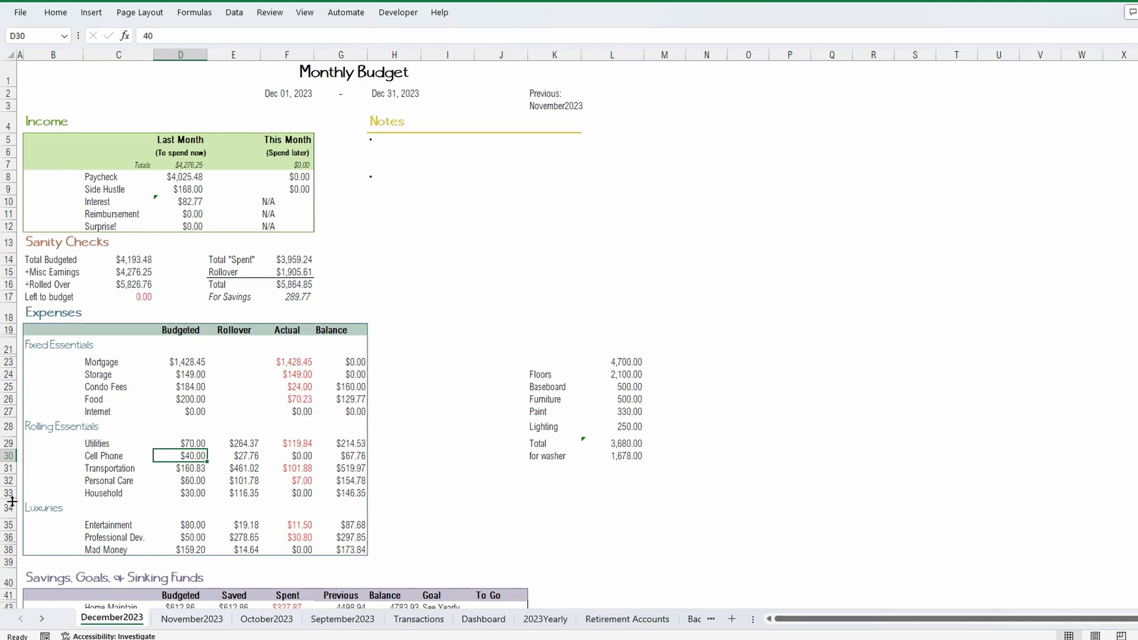
key("Left")
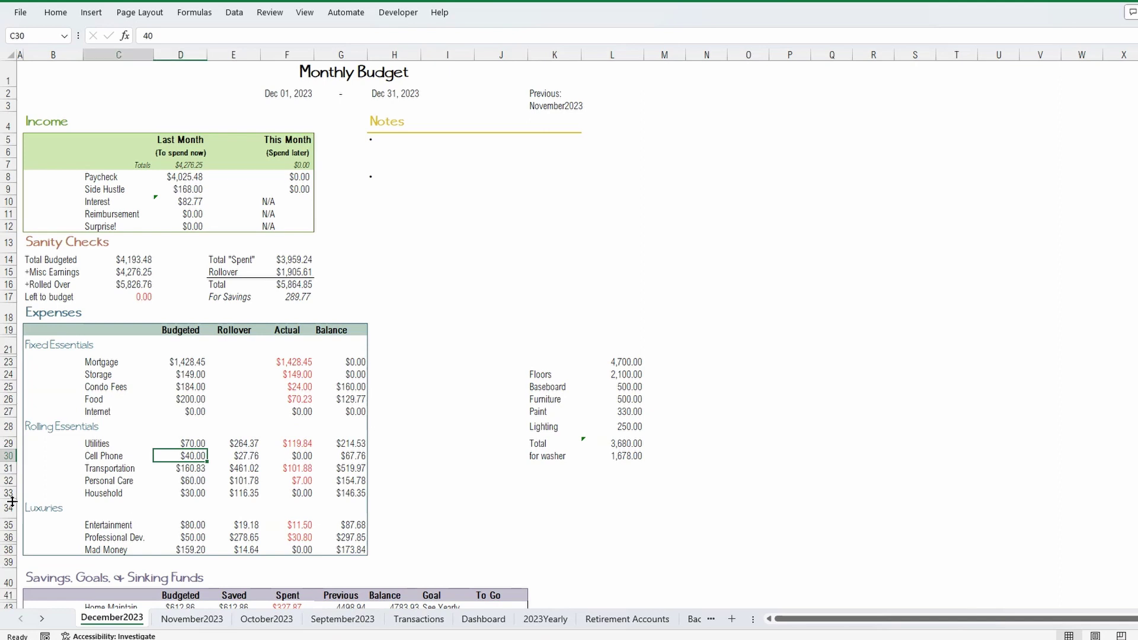
key("Right")
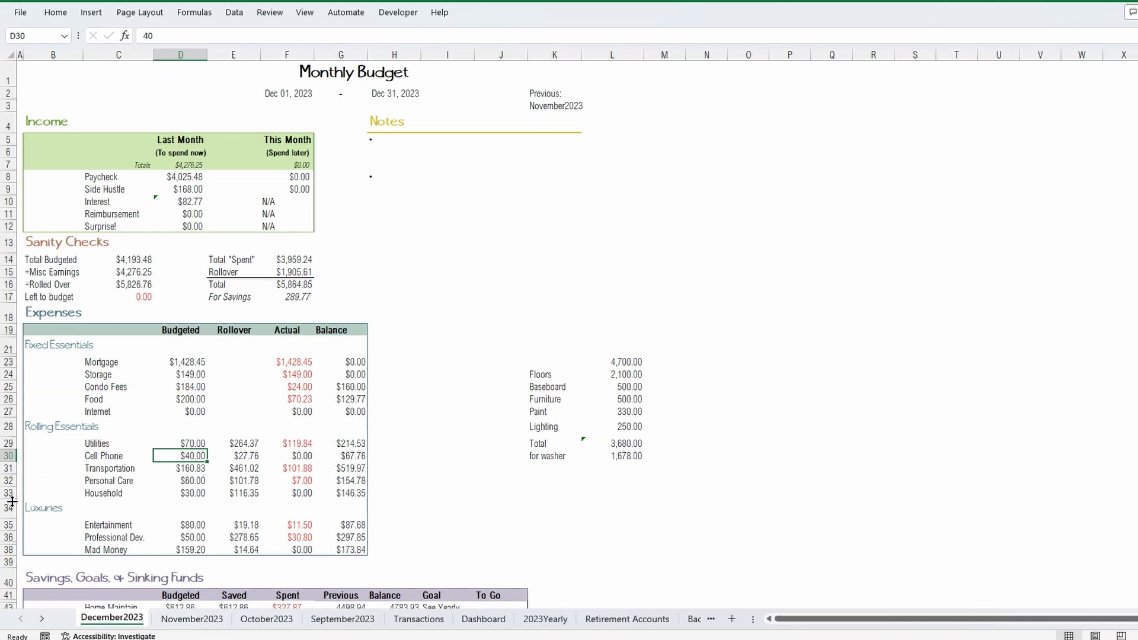
key("Right")
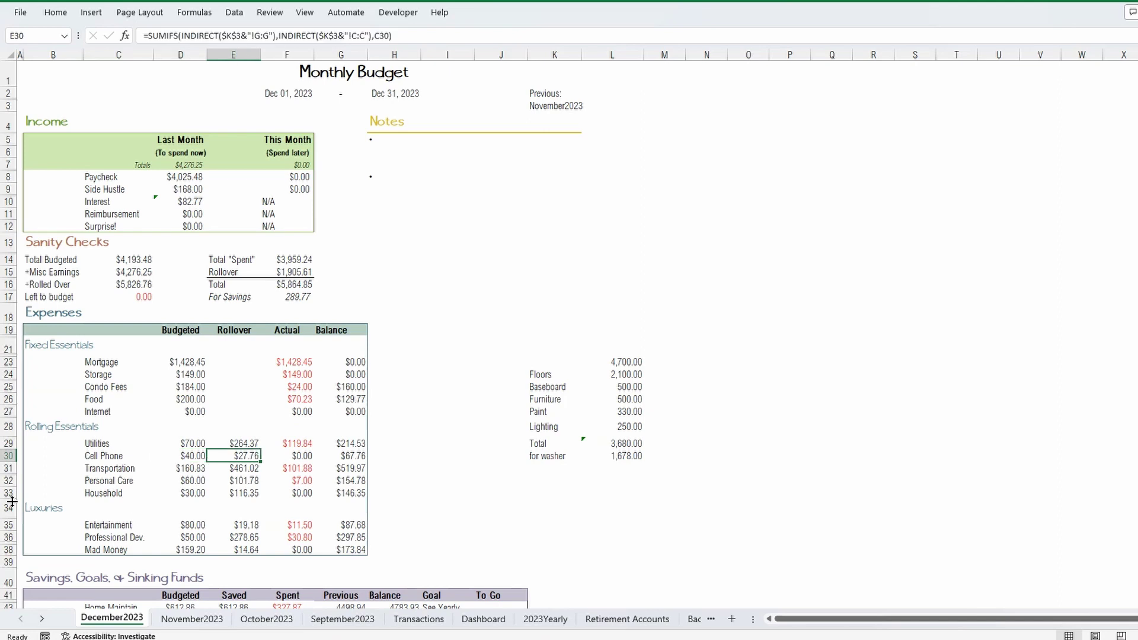
key("Left")
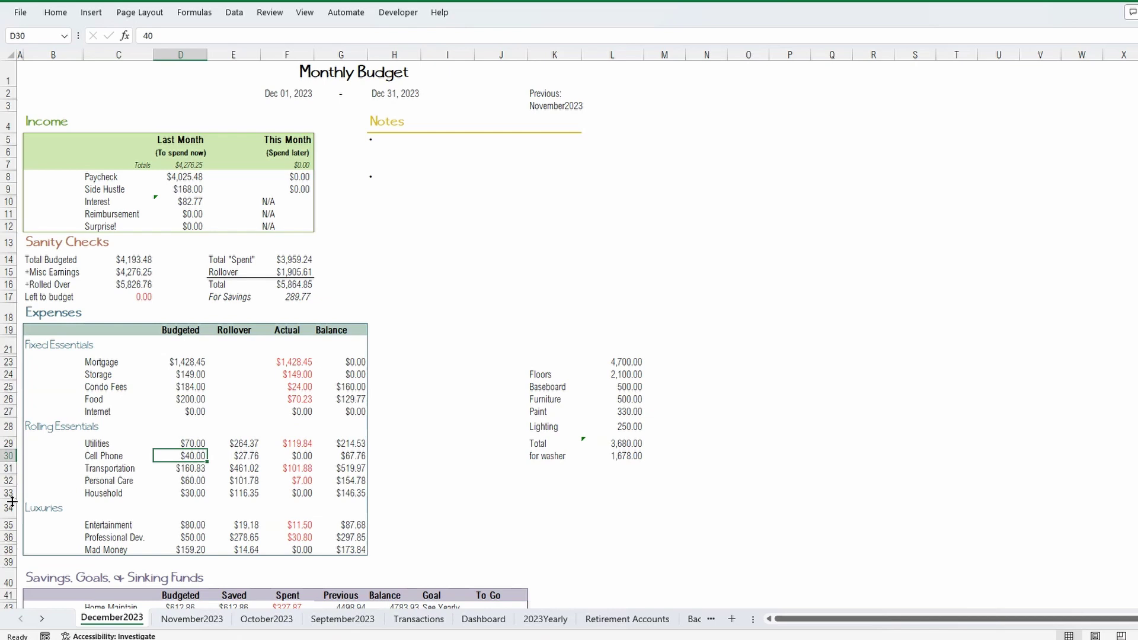
key("Right")
key("Right")
key("Right")
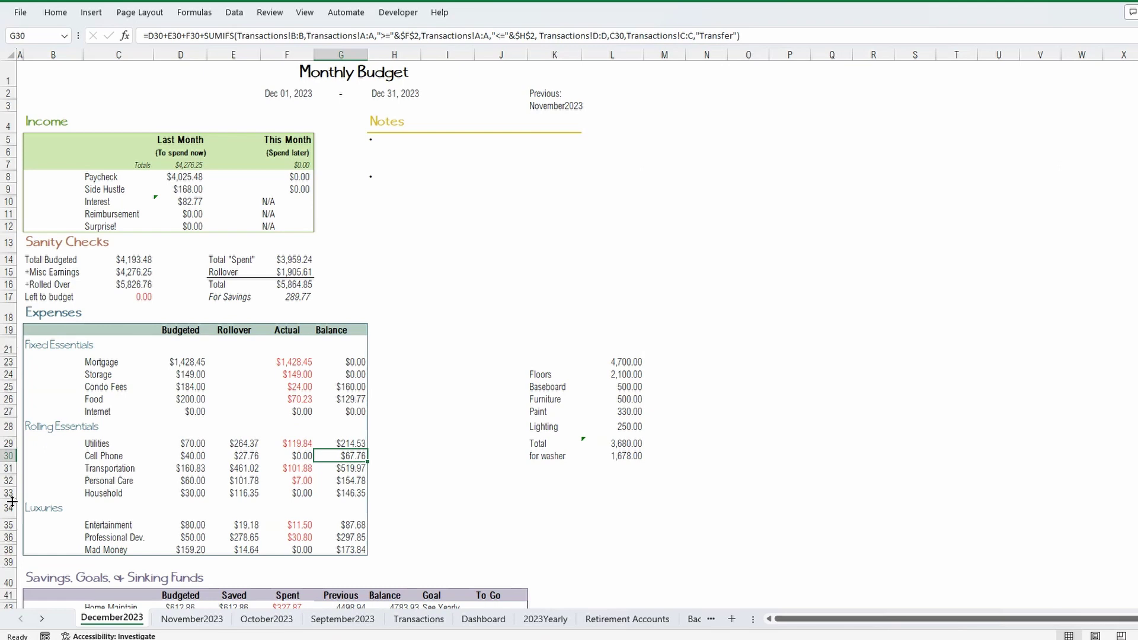
left_click(190, 468)
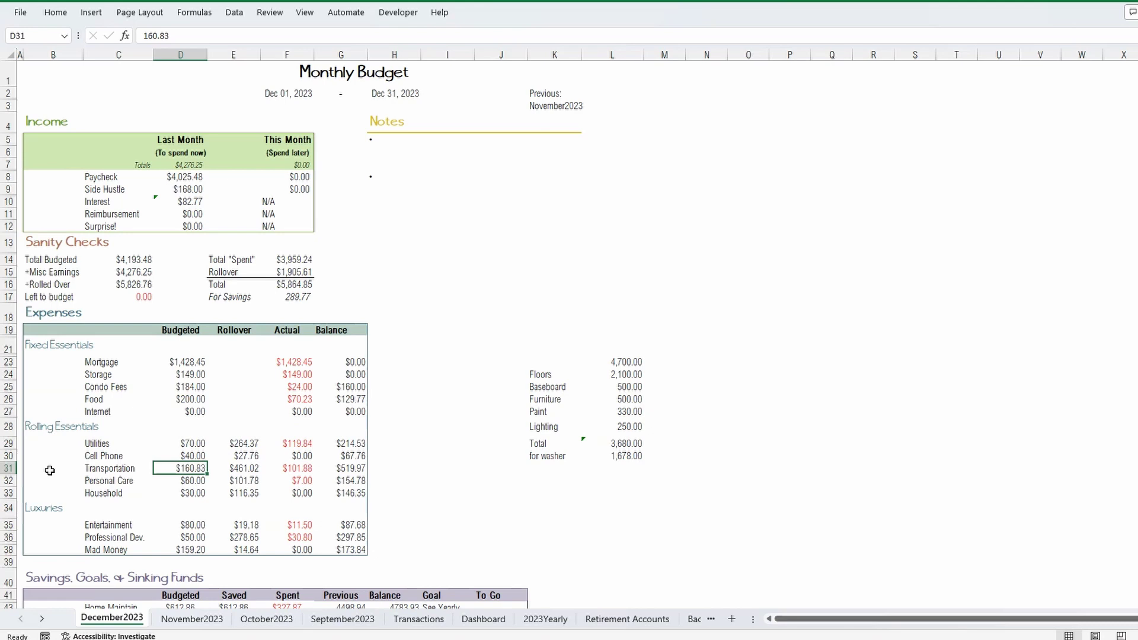
key("Right")
key("Right")
key("Right")
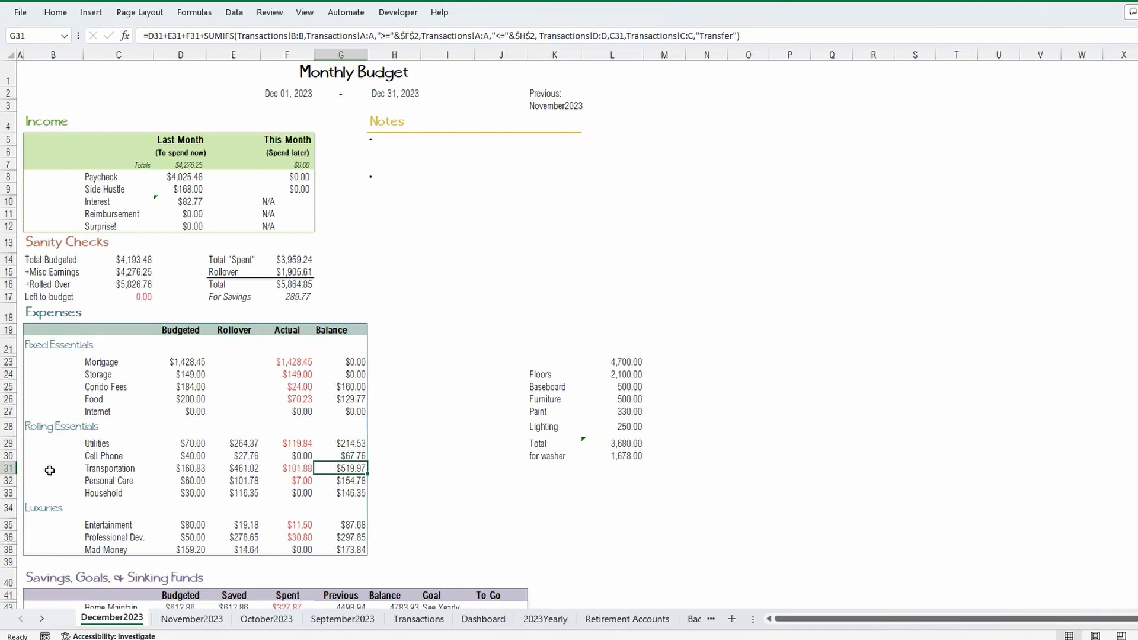
key("Left")
key("Left")
key("Left")
key("Left")
key("Down")
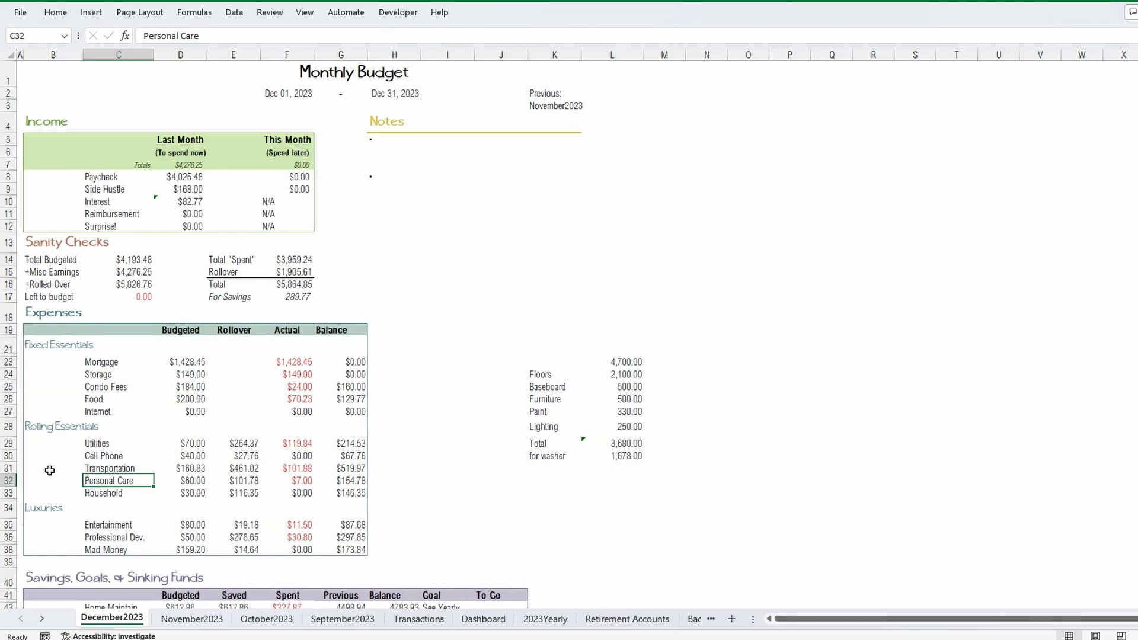
key("Down")
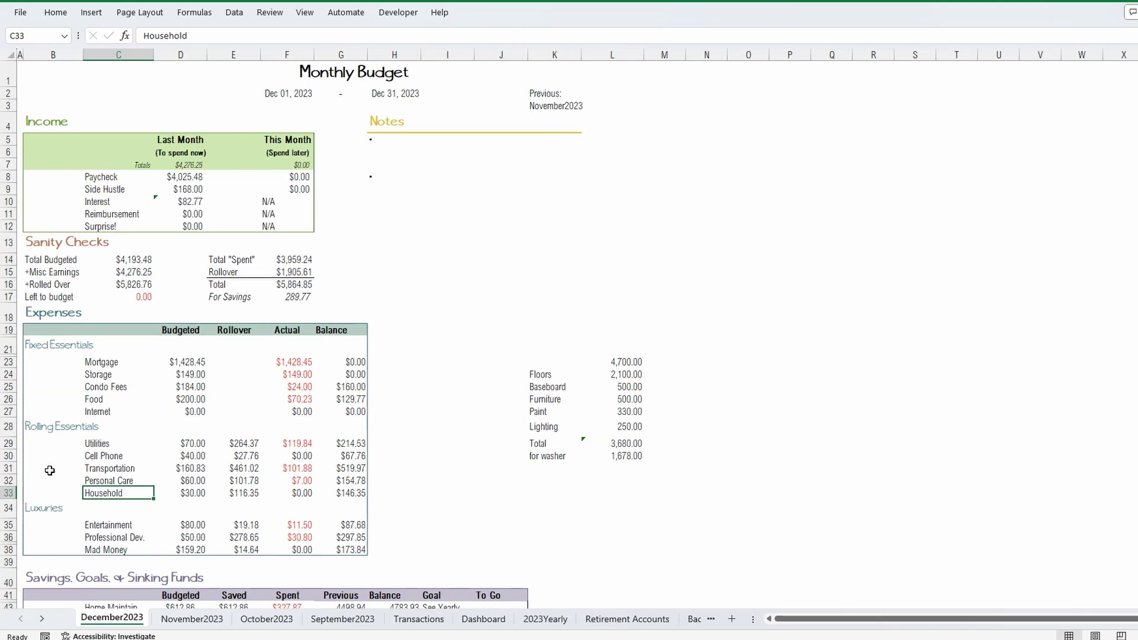
key("Down")
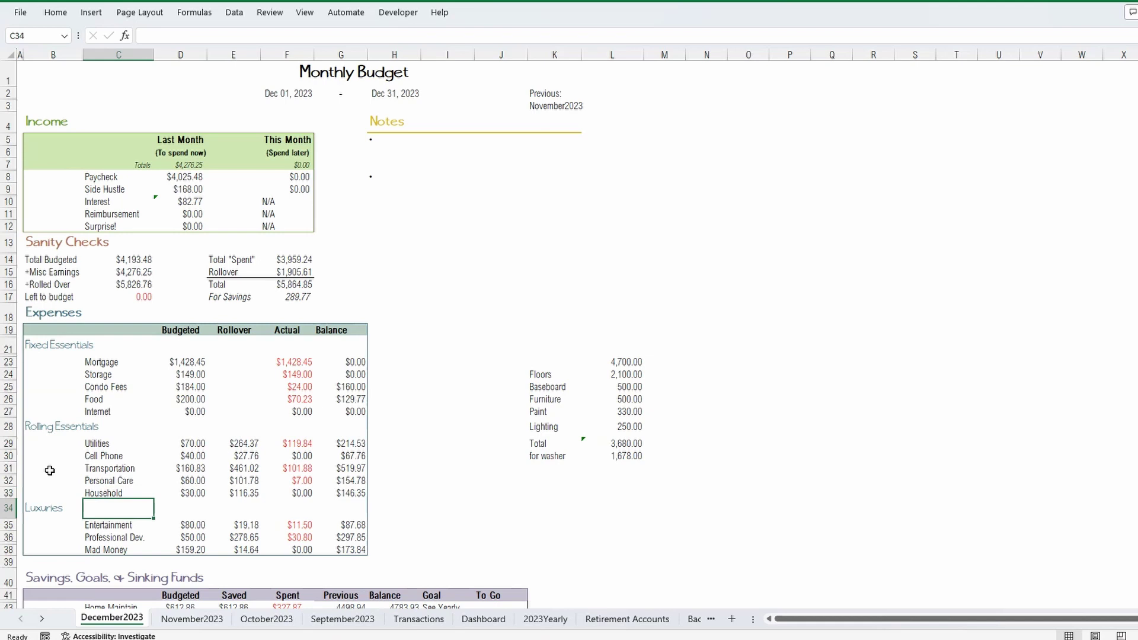
key("Left")
key("Down")
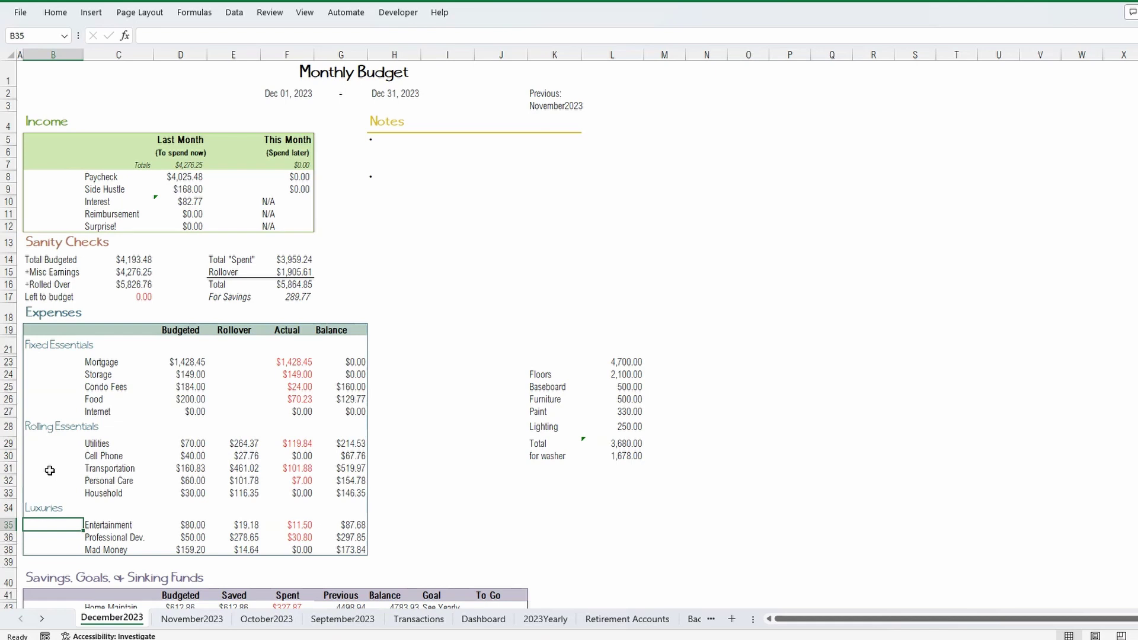
key("Down")
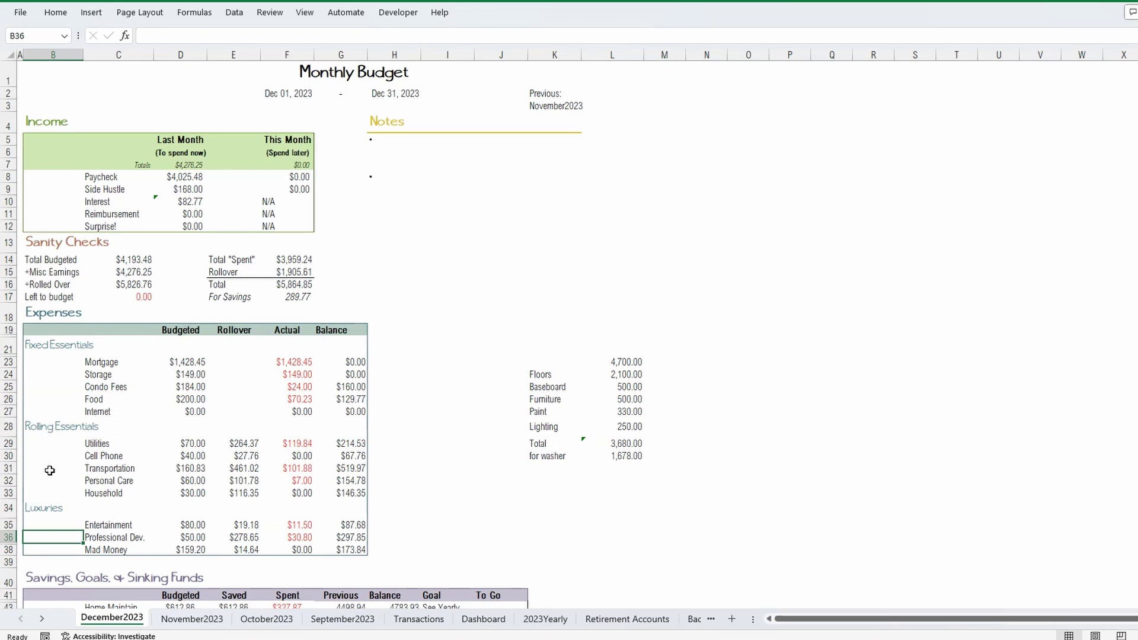
key("Down")
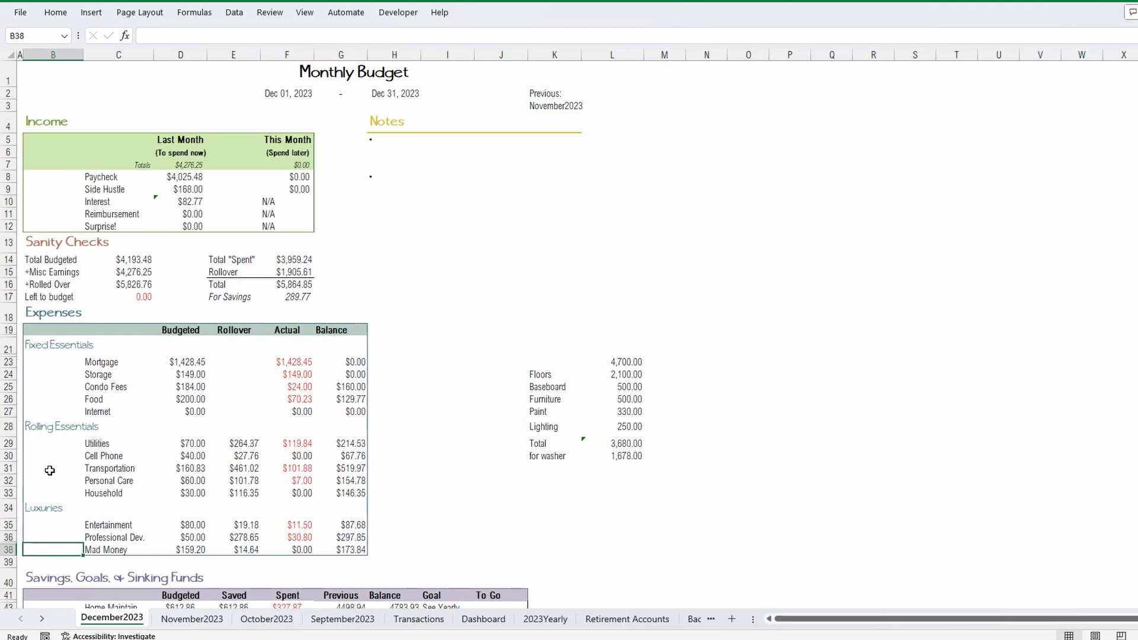
key("Up")
key("Down")
key("Up")
key("Up")
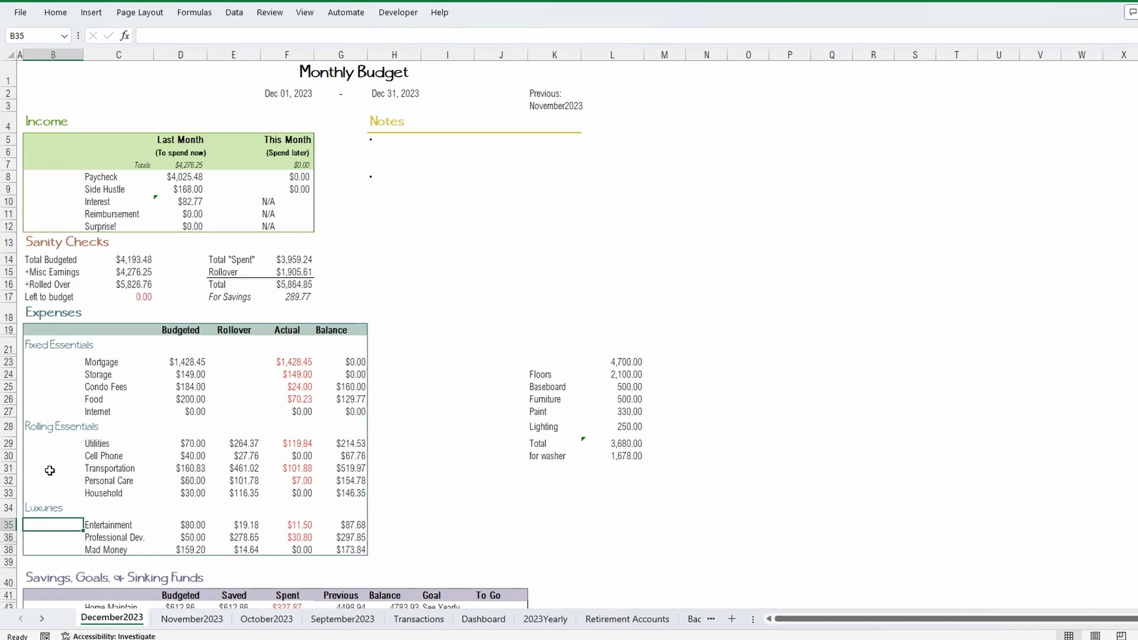
key("Down")
key("Down")
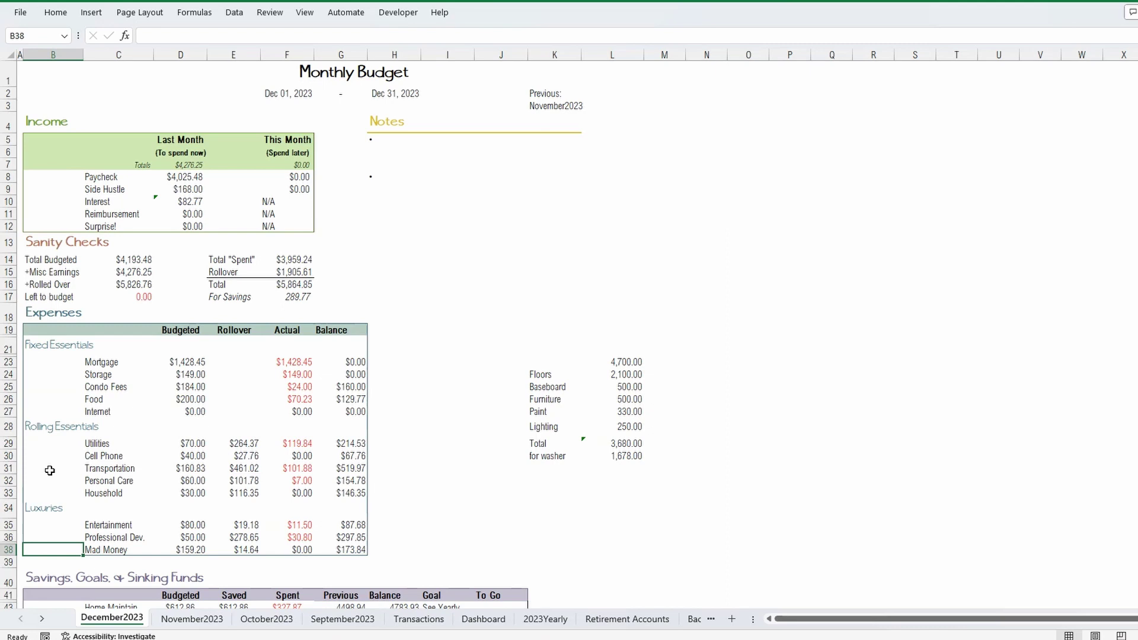
key("Down")
key("Down")
key("Down")
key("Down")
key("Down")
key("Down")
key("Up")
key("Up")
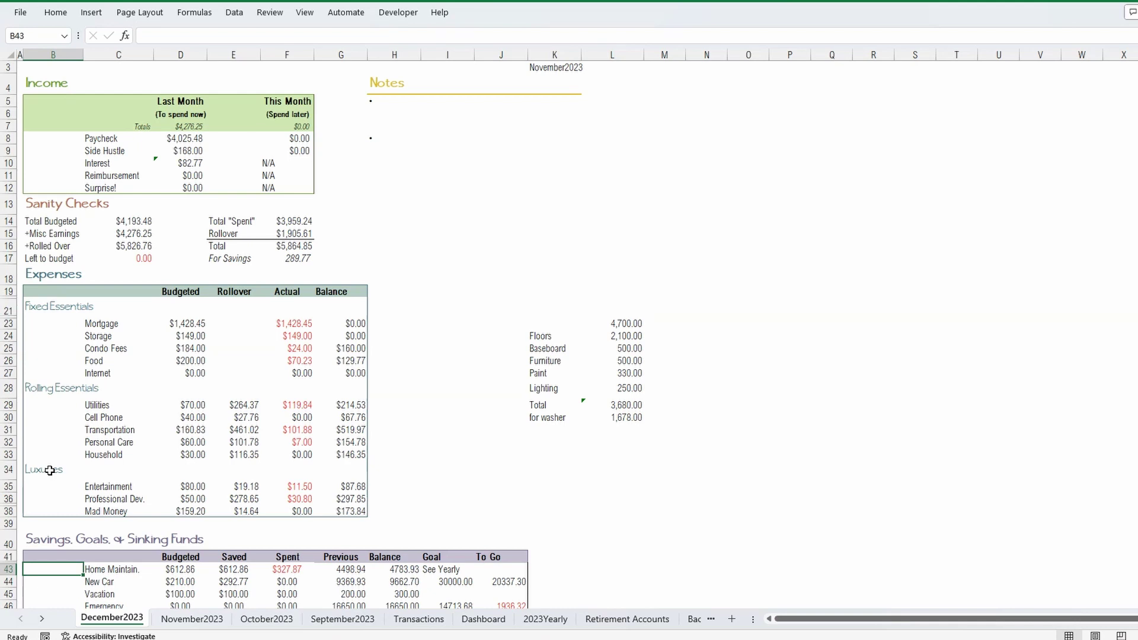
key("Right")
key("Right")
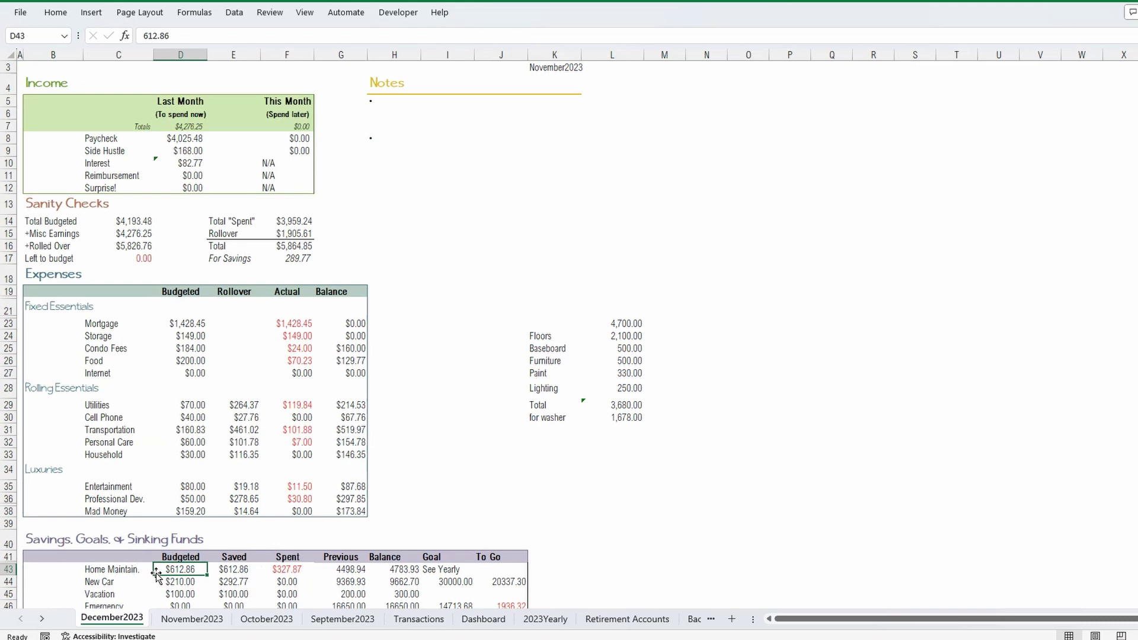
key("Down")
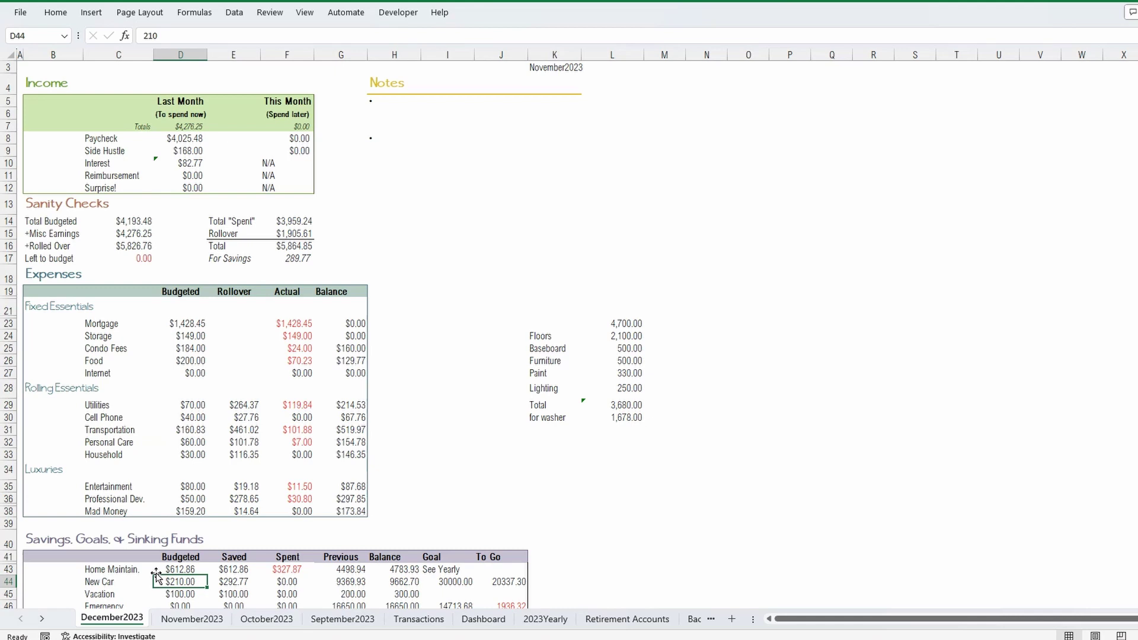
key("Up")
key("Down")
key("Down")
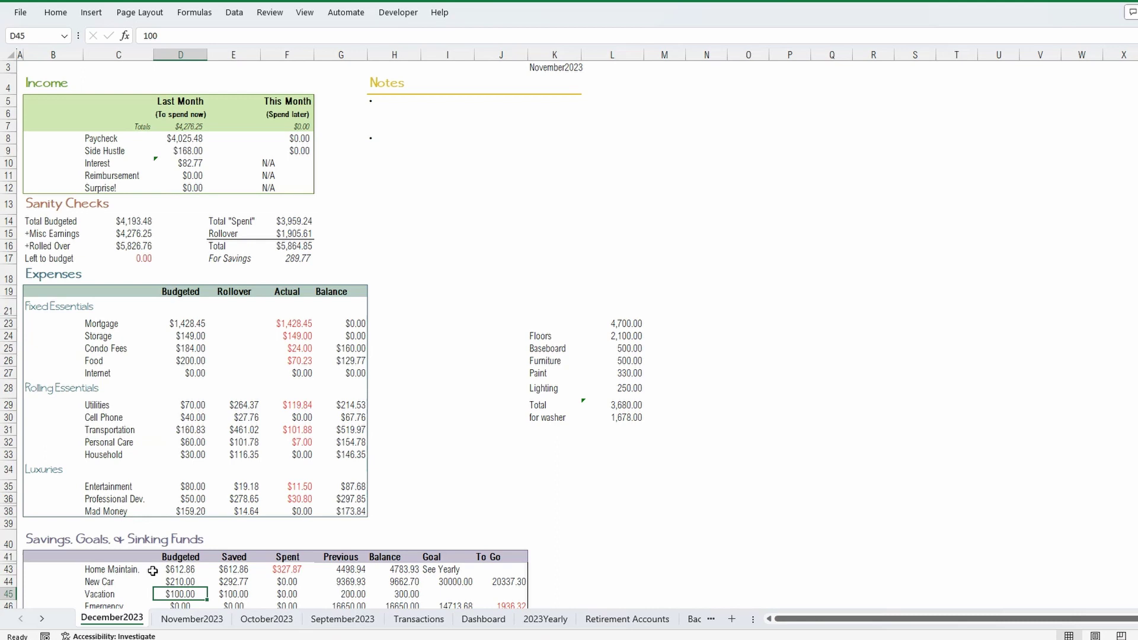
scroll(153, 571, "down", 1)
left_click(155, 573)
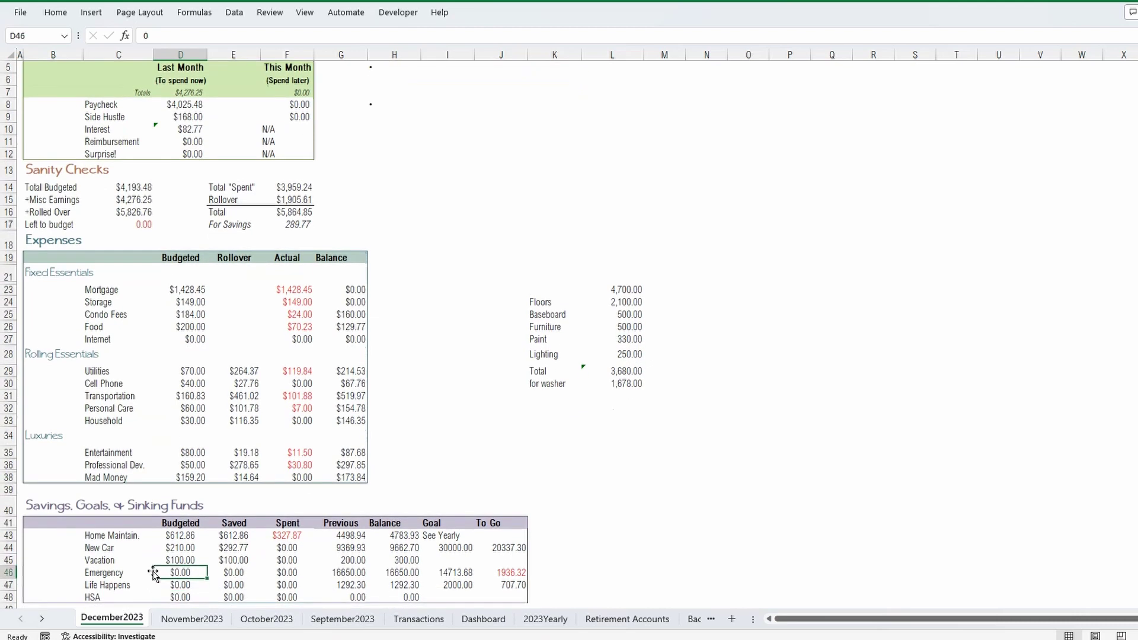
key("Right")
key("Right")
key("Right")
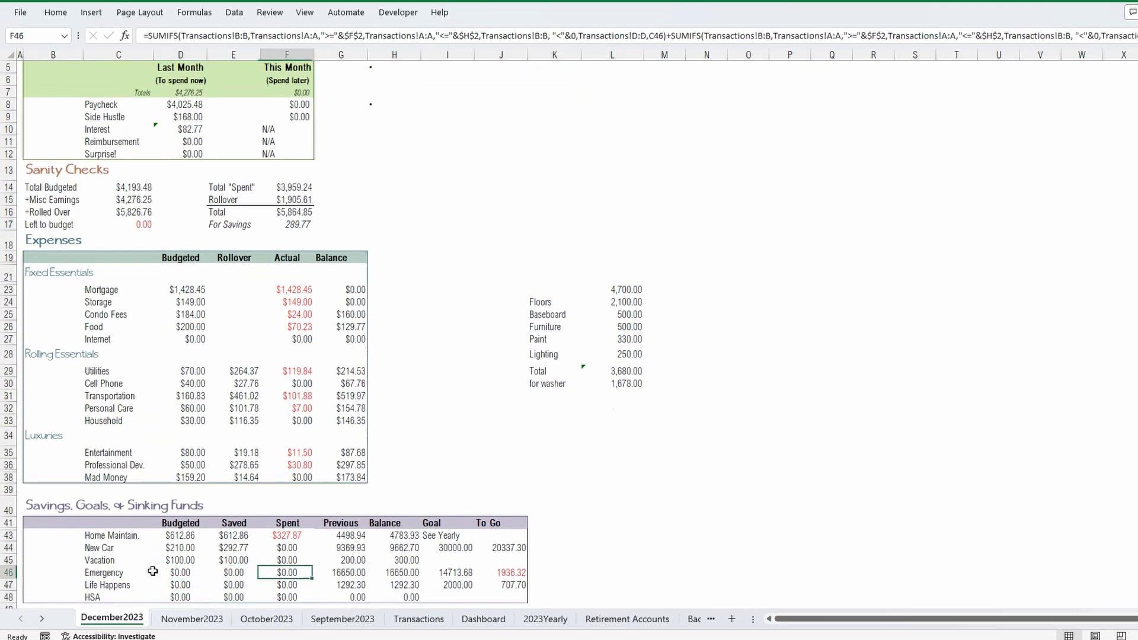
key("Right")
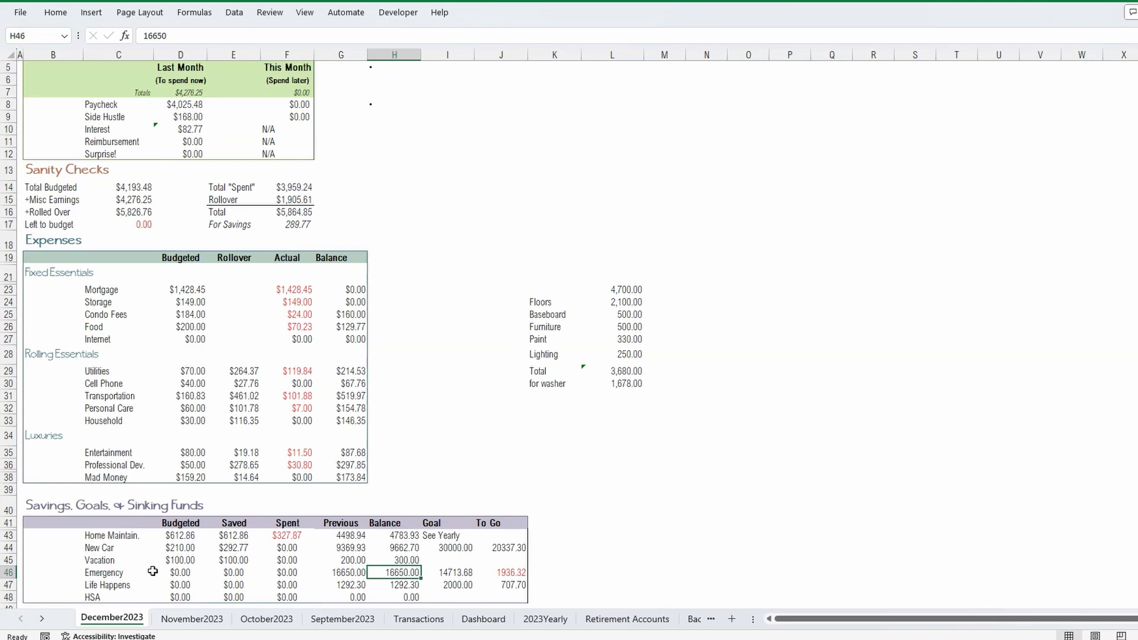
key("Right")
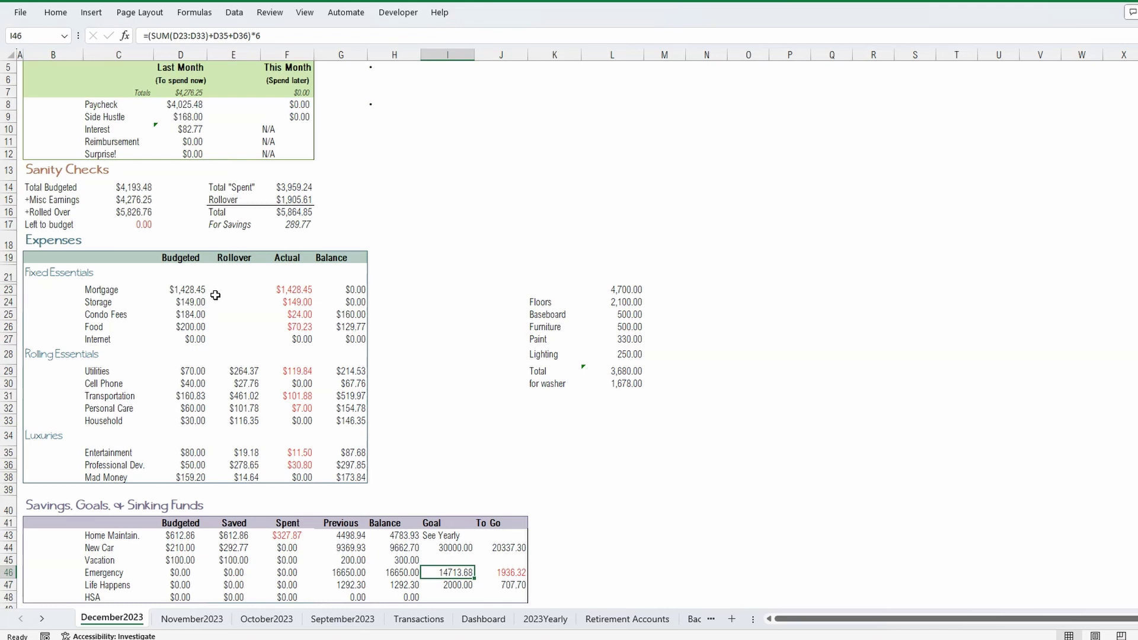
- Inspect the Life Happens 2000 goal and the Life Happens and HSA balance formulas
key("Down")
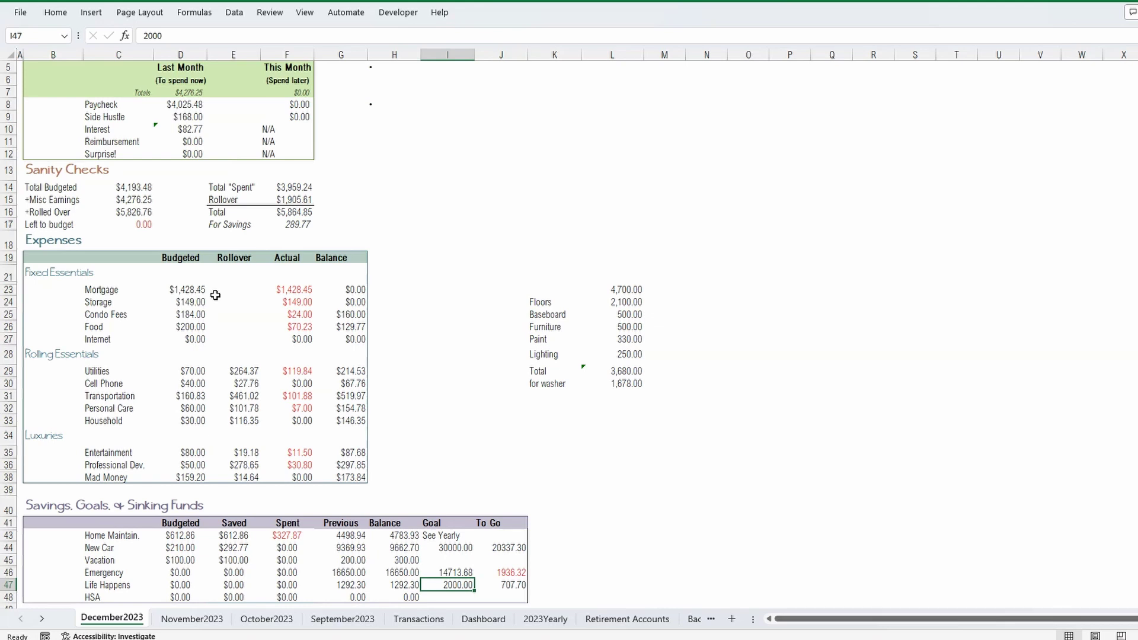
key("Left")
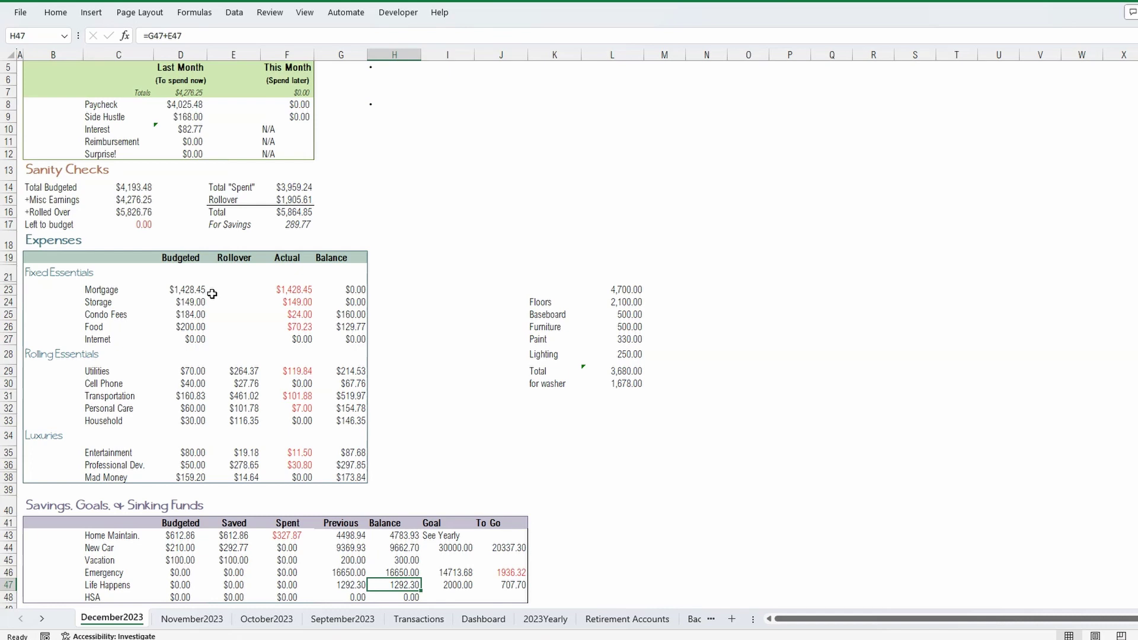
key("Down")
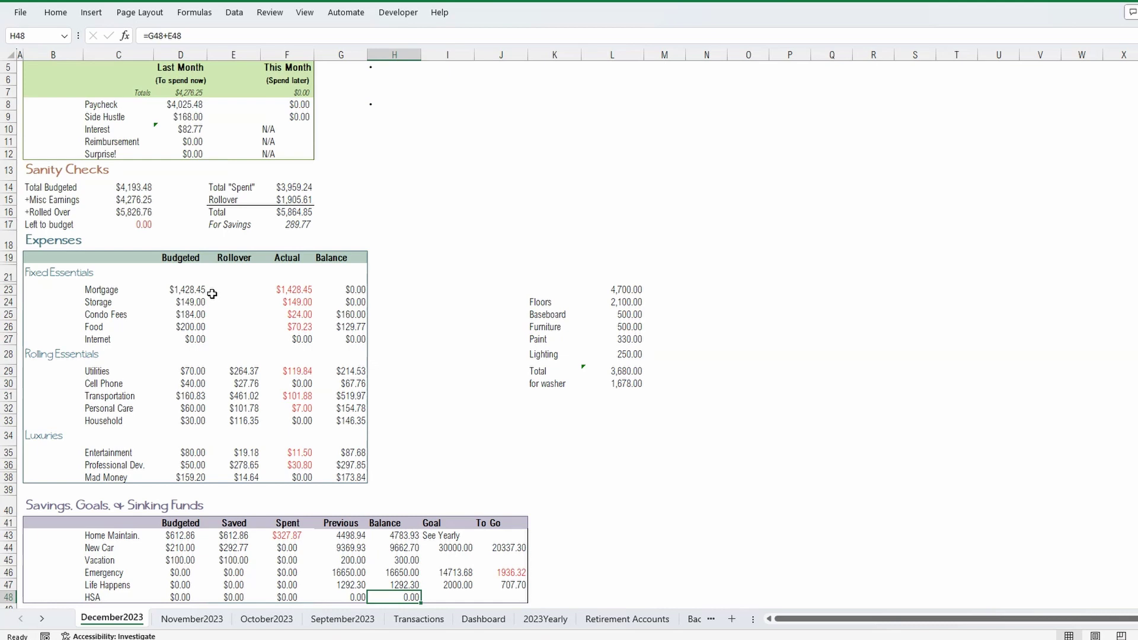
- Scroll the December2023 sheet briefly, then switch to the Transactions sheet
scroll(254, 571, "up", 2)
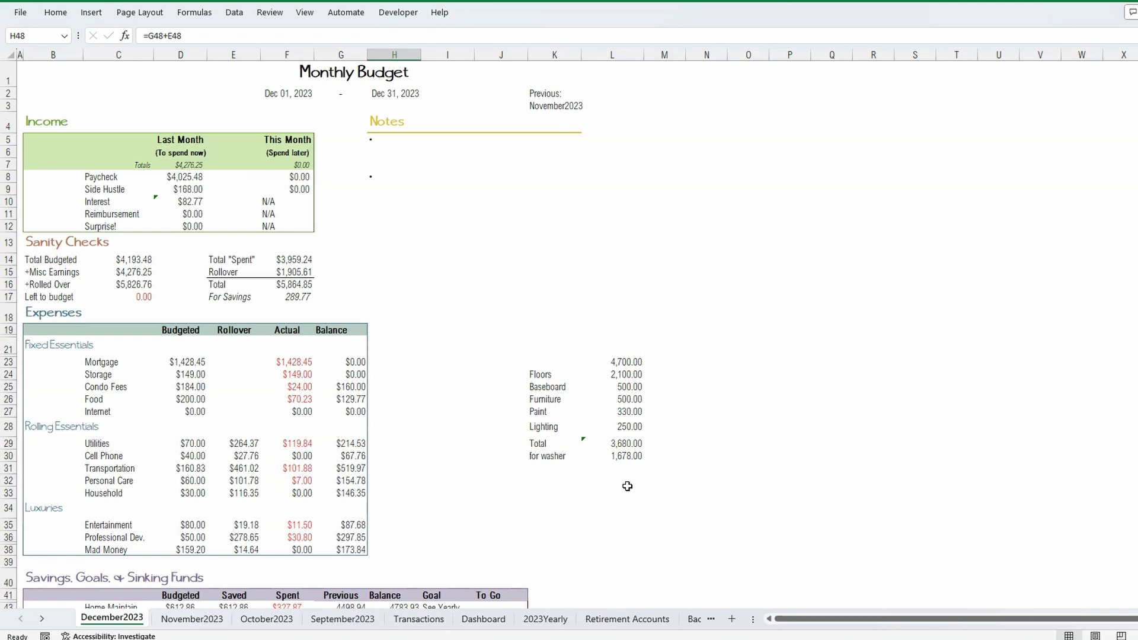
scroll(409, 477, "down", 1)
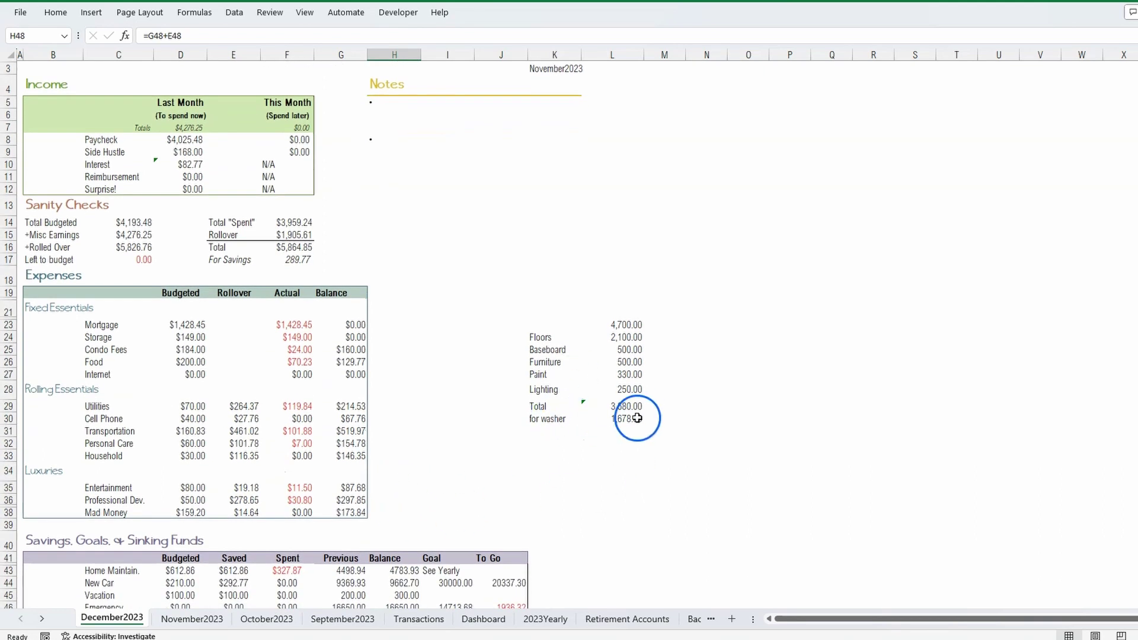
scroll(593, 450, "up", 1)
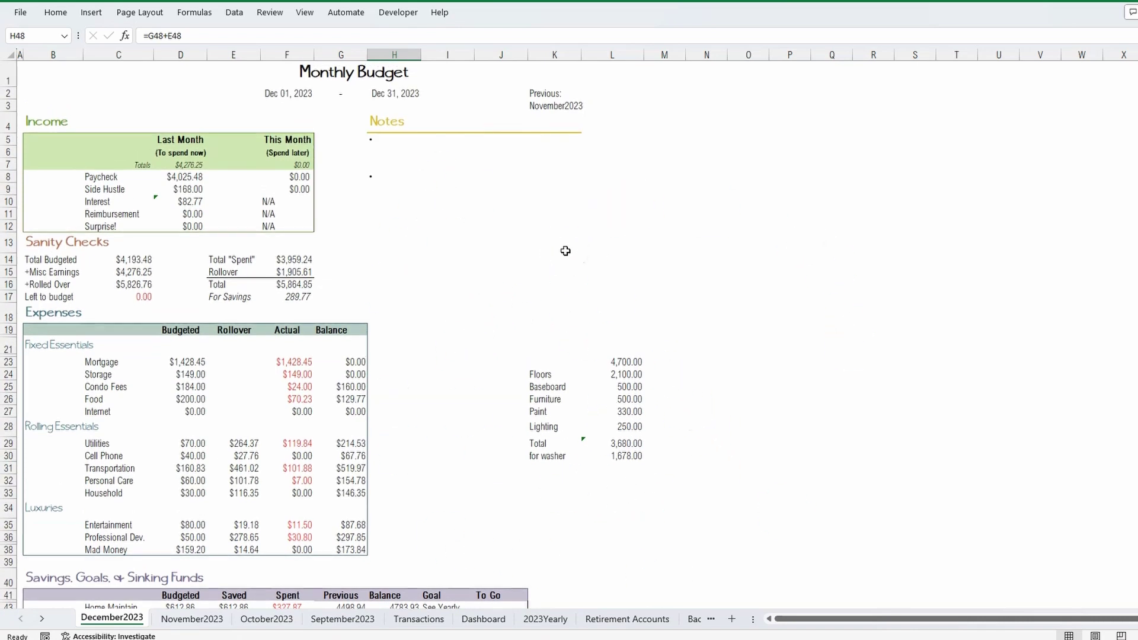
left_click(415, 620)
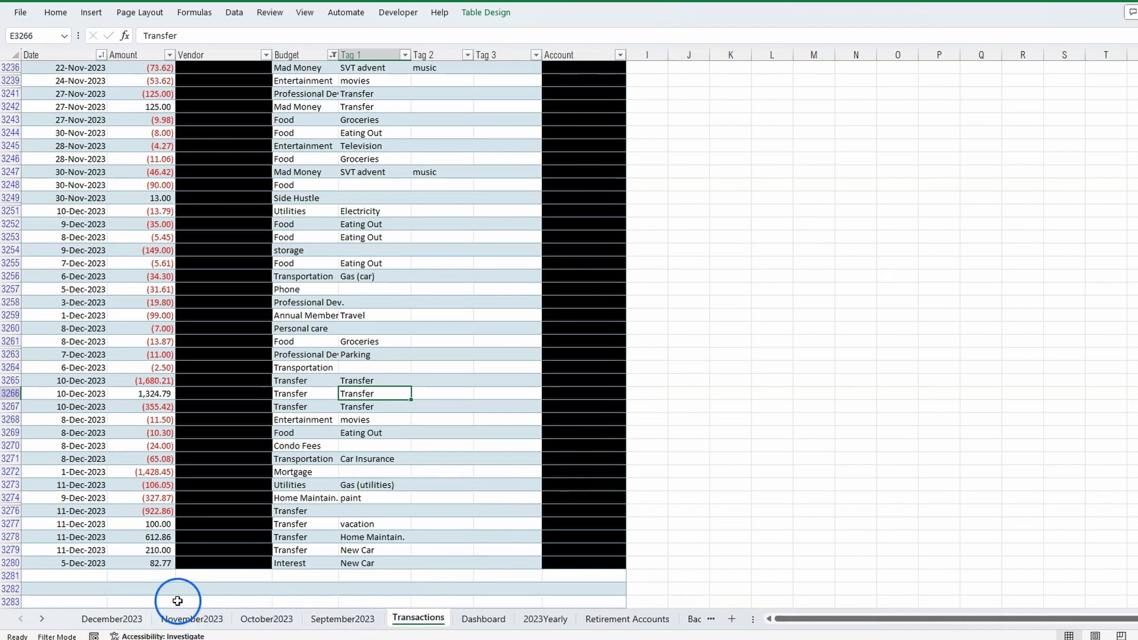
- Move from the filtered Transactions list to the Dashboard sheet
left_click(483, 620)
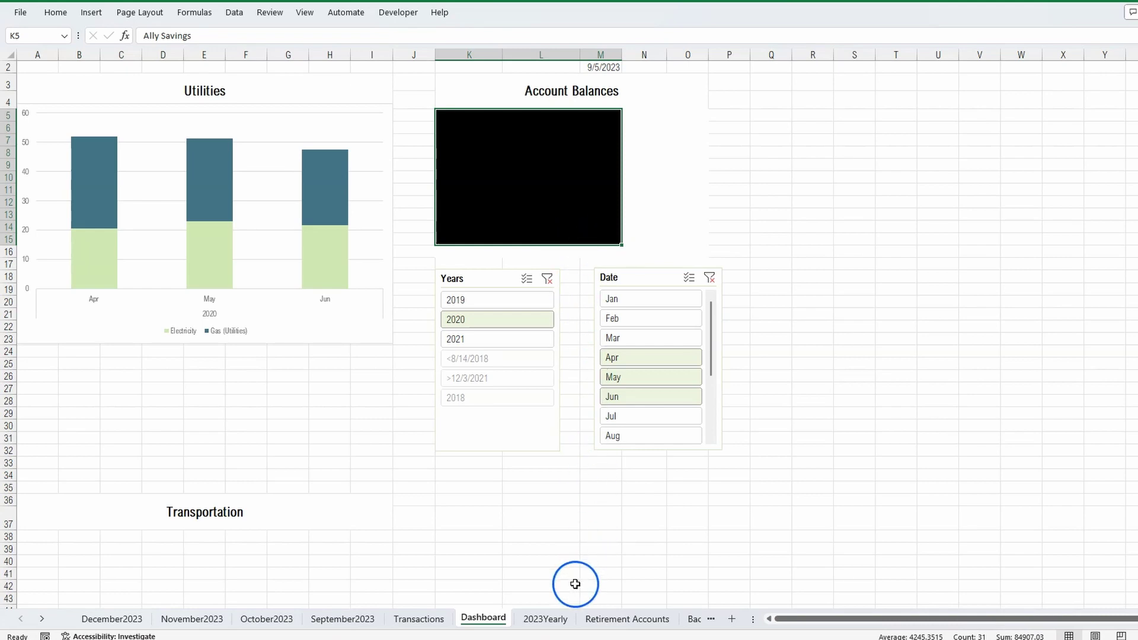
- Scan the 2023Yearly overview tables, then switch to the Retirement Accounts sheet
left_click(546, 620)
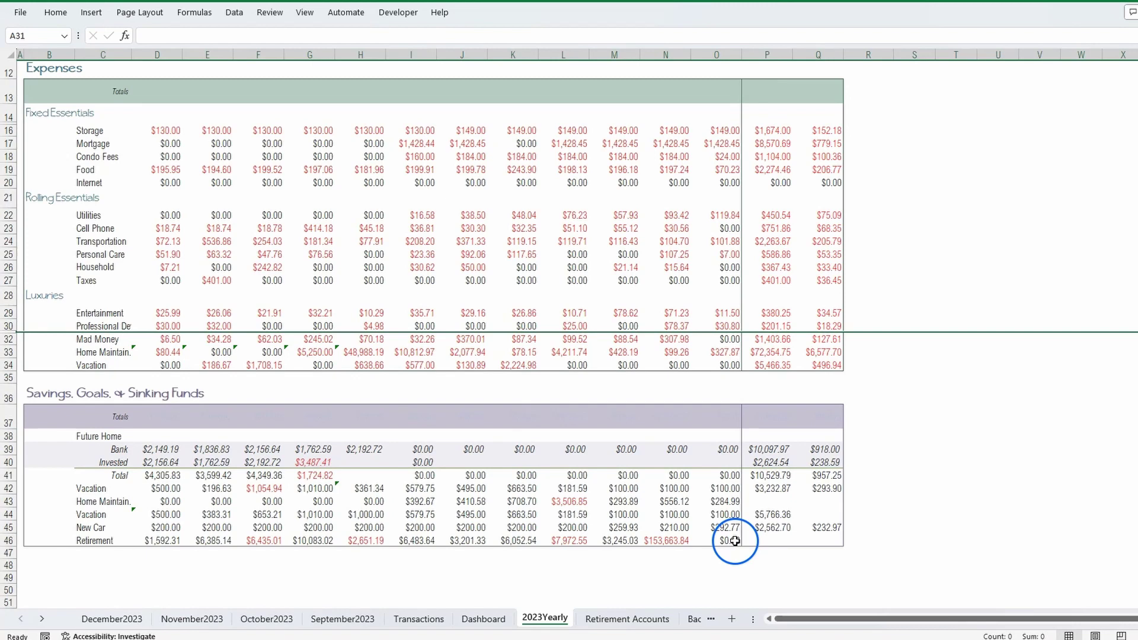
left_click(949, 410)
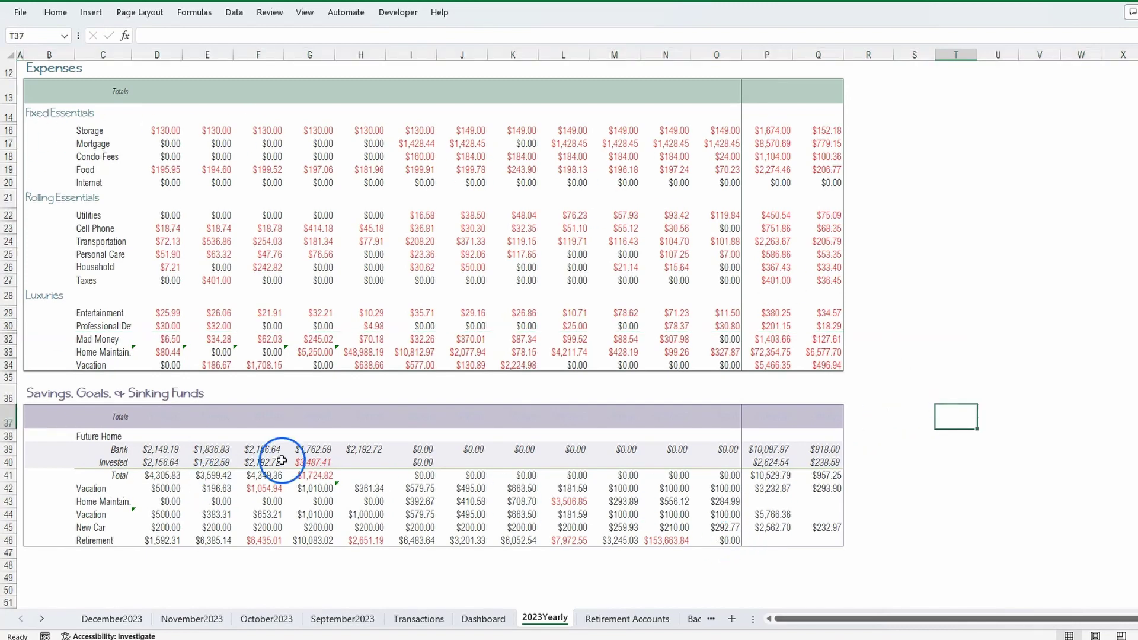
scroll(403, 468, "up", 4)
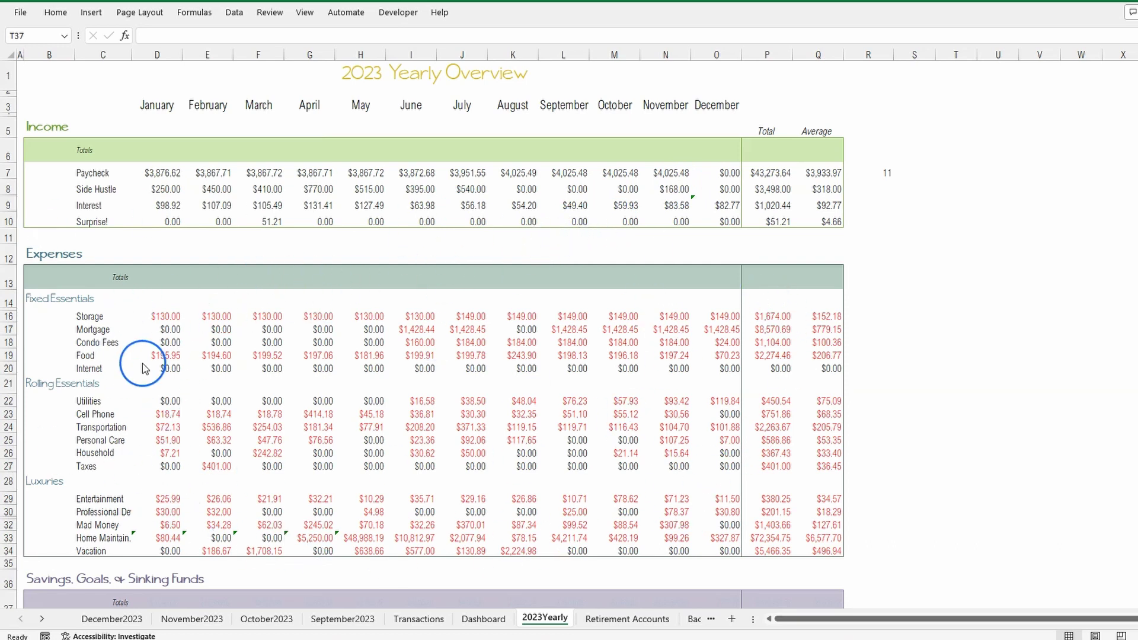
scroll(144, 367, "down", 1)
scroll(144, 367, "down", 2)
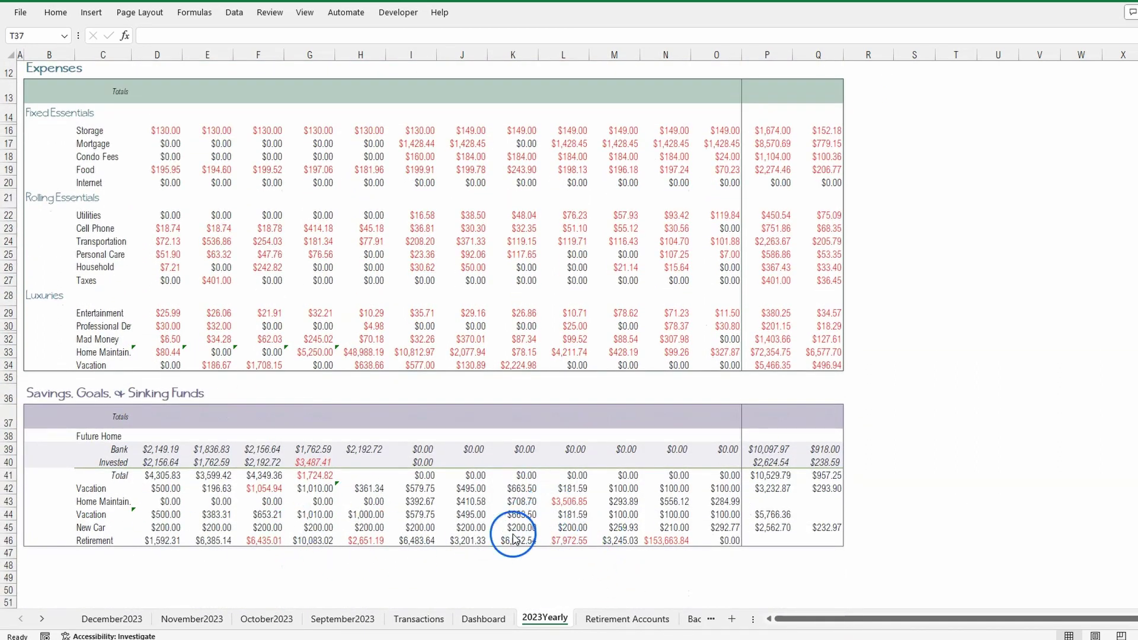
left_click(609, 623)
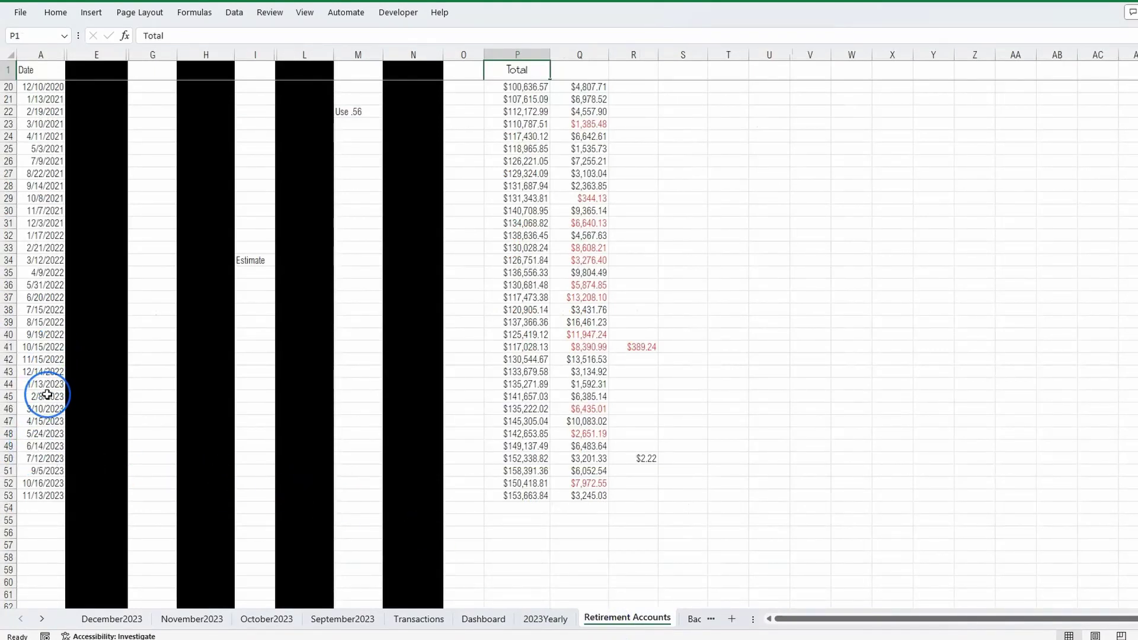
- Glance over the Retirement Accounts totals, then show the BackEnd sheet with Tags, Budget and Accounts lists
scroll(48, 394, "up", 1)
scroll(47, 394, "down", 1)
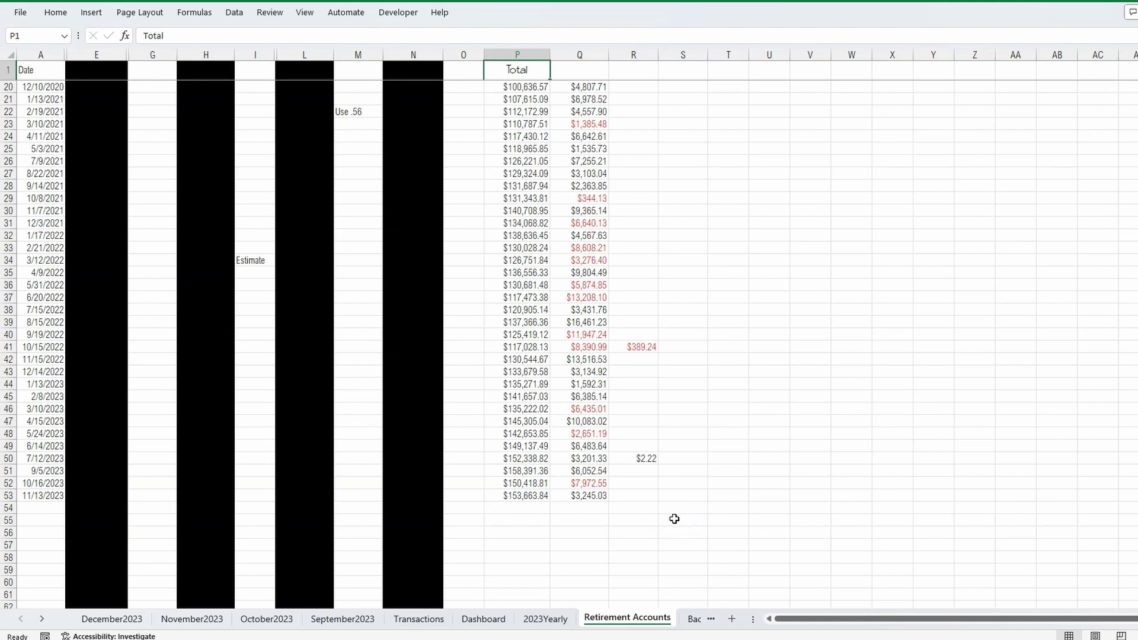
left_click(693, 620)
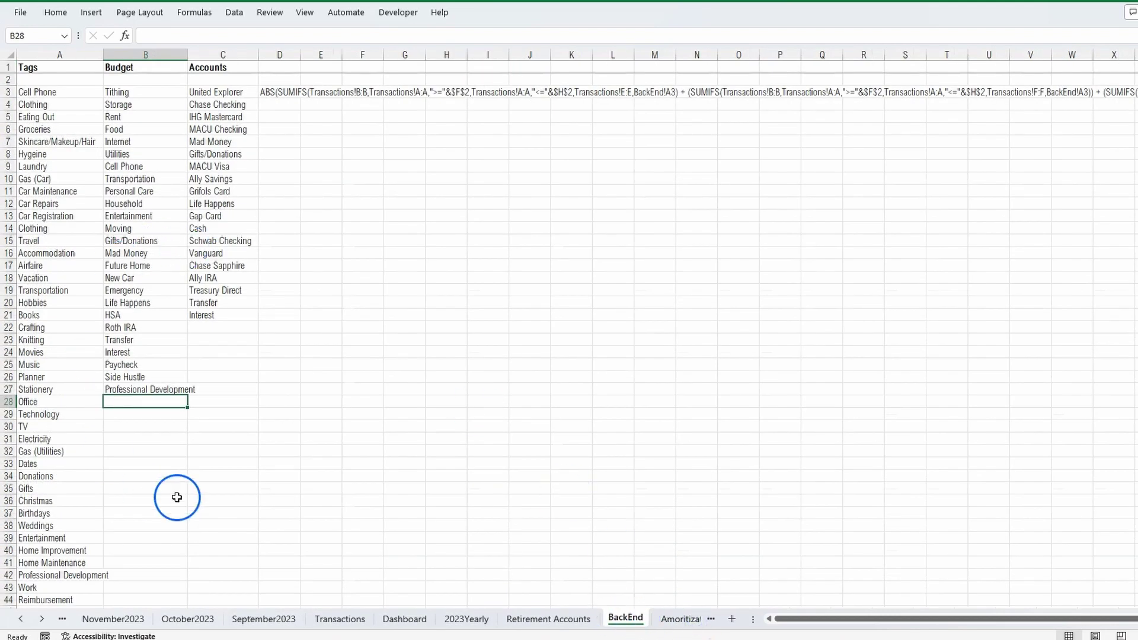
- Show the Amortization sheet with the 360-payment loan schedule
left_click(682, 619)
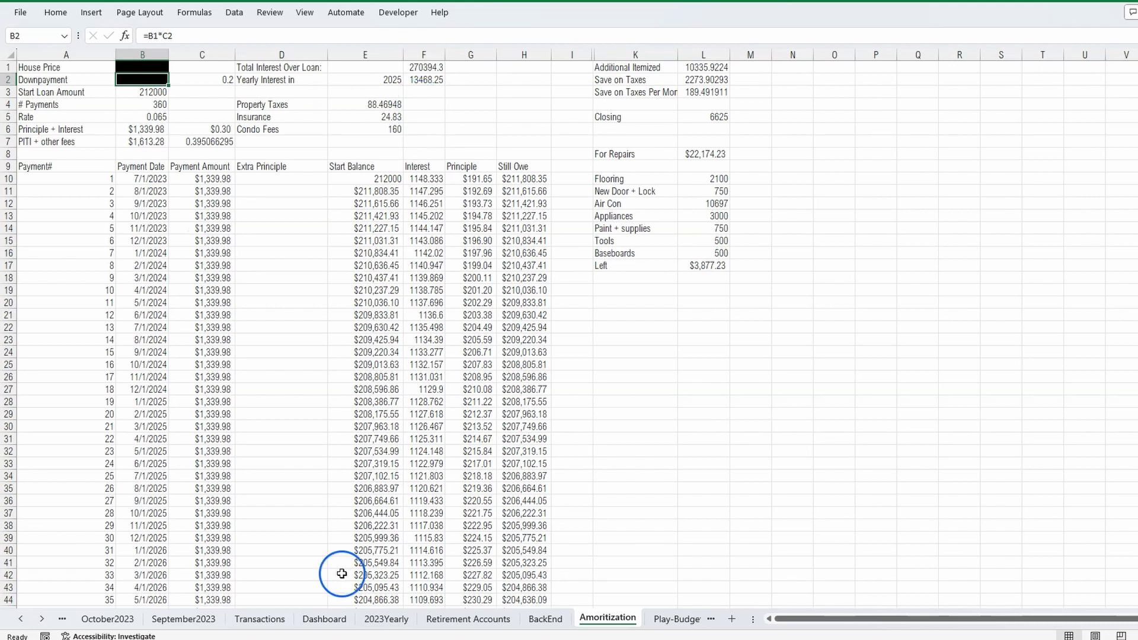
- Look through the Play-Budget sheet, then switch to the Paycheck Estimator sheet
left_click(676, 620)
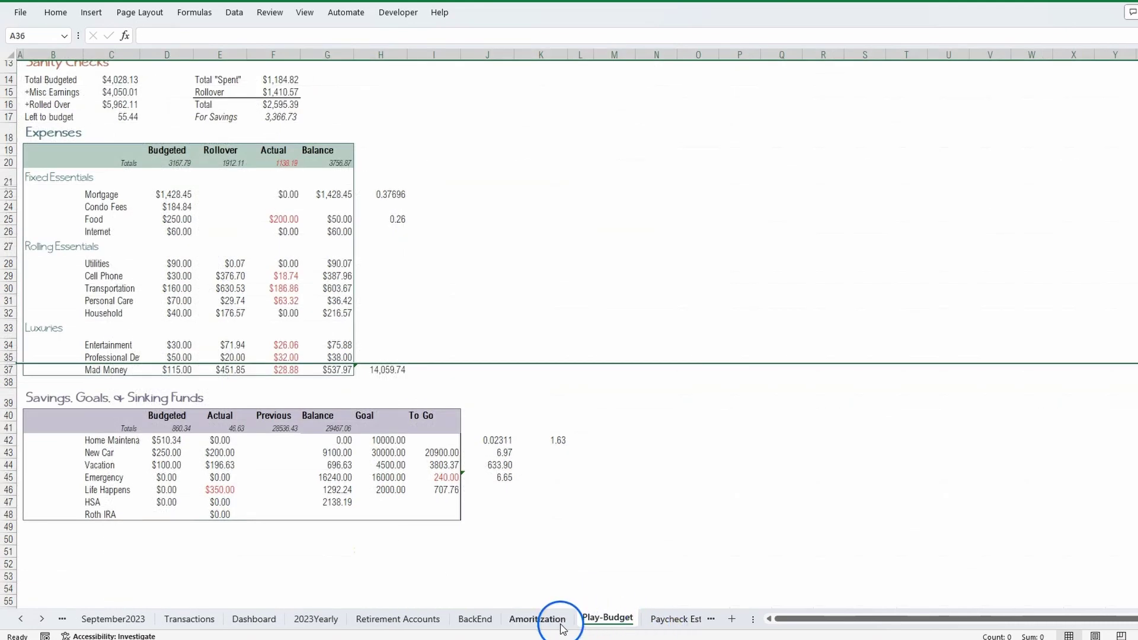
scroll(566, 409, "up", 3)
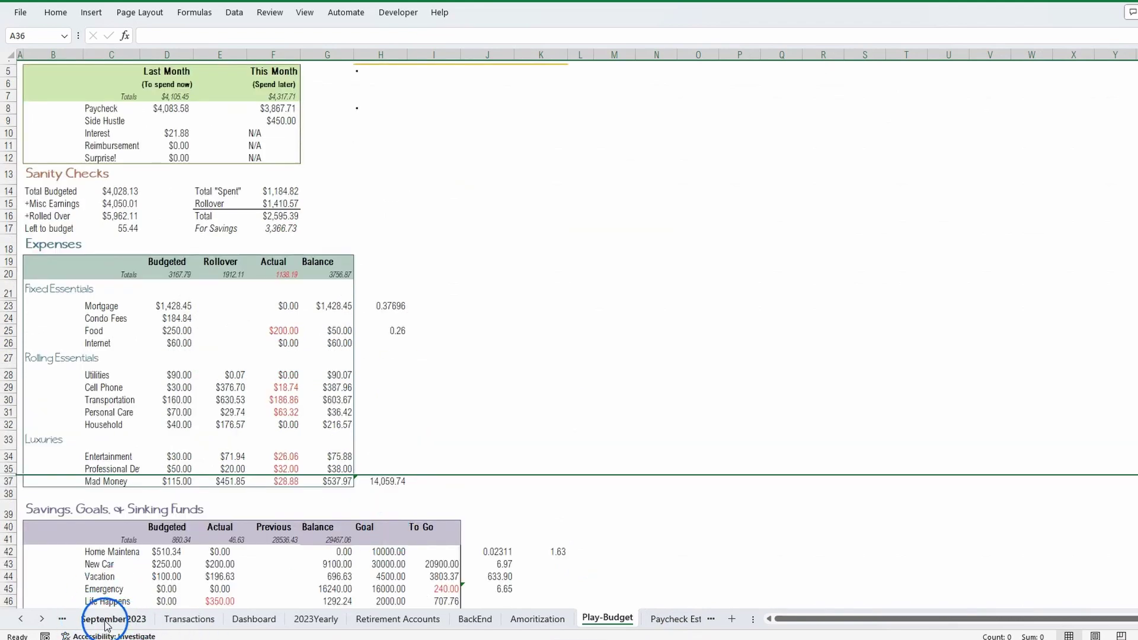
left_click(666, 619)
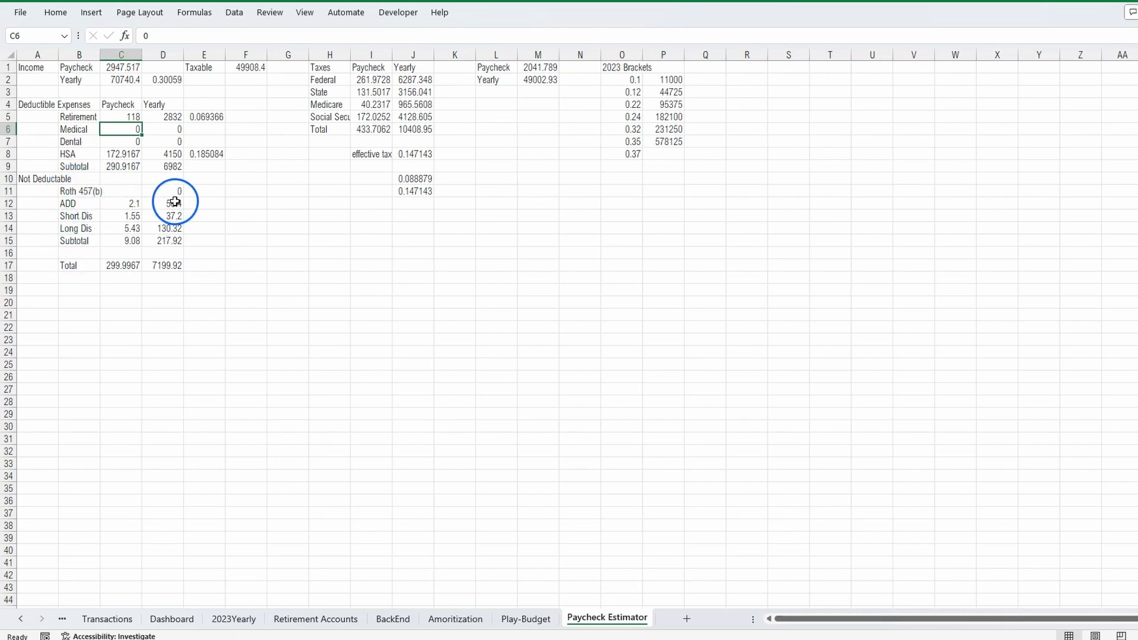
mouse_move(756, 639)
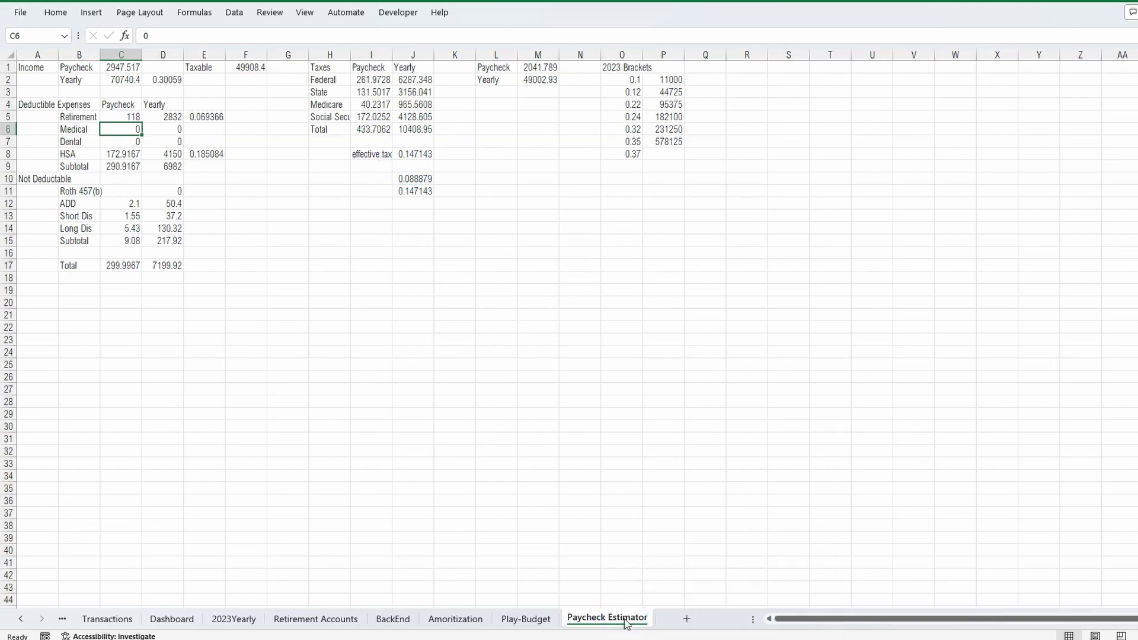
- On the Transactions sheet, select cell A3281, the first empty row below the table
left_click(108, 620)
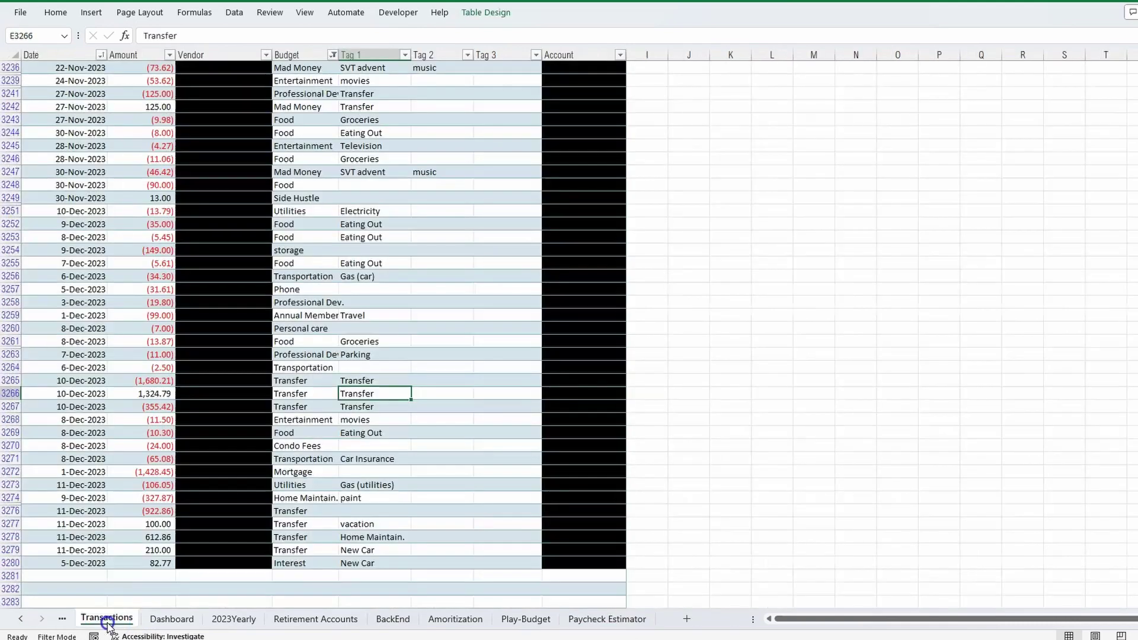
left_click(74, 575)
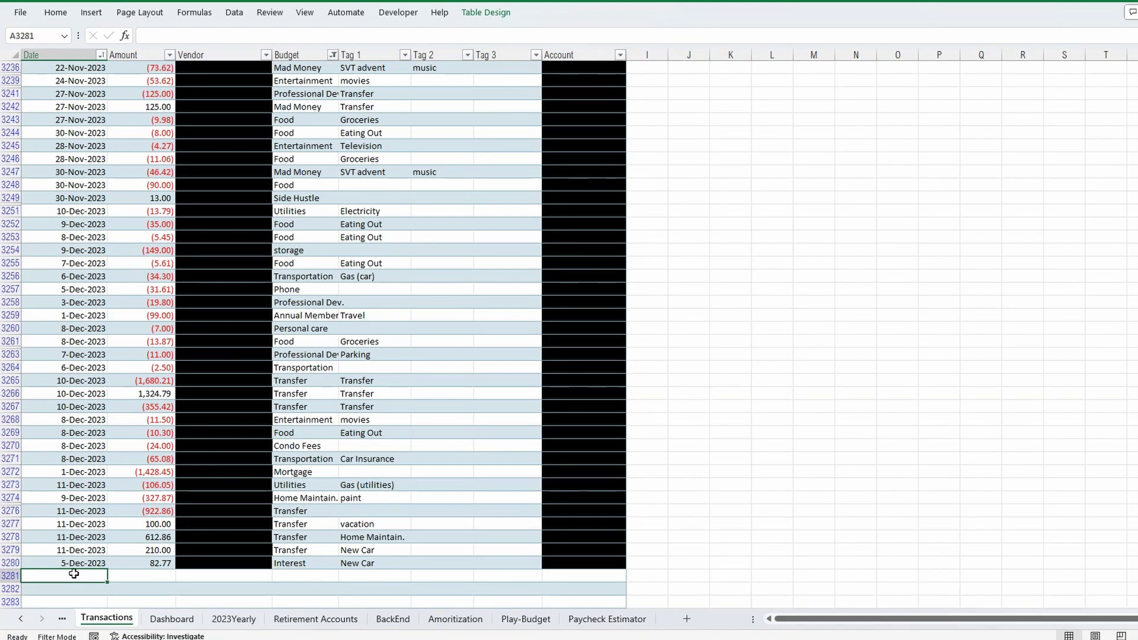
- Enter a 12/16/23 row: amount 5, vendor dscout, budget Side Hustle
type("12")
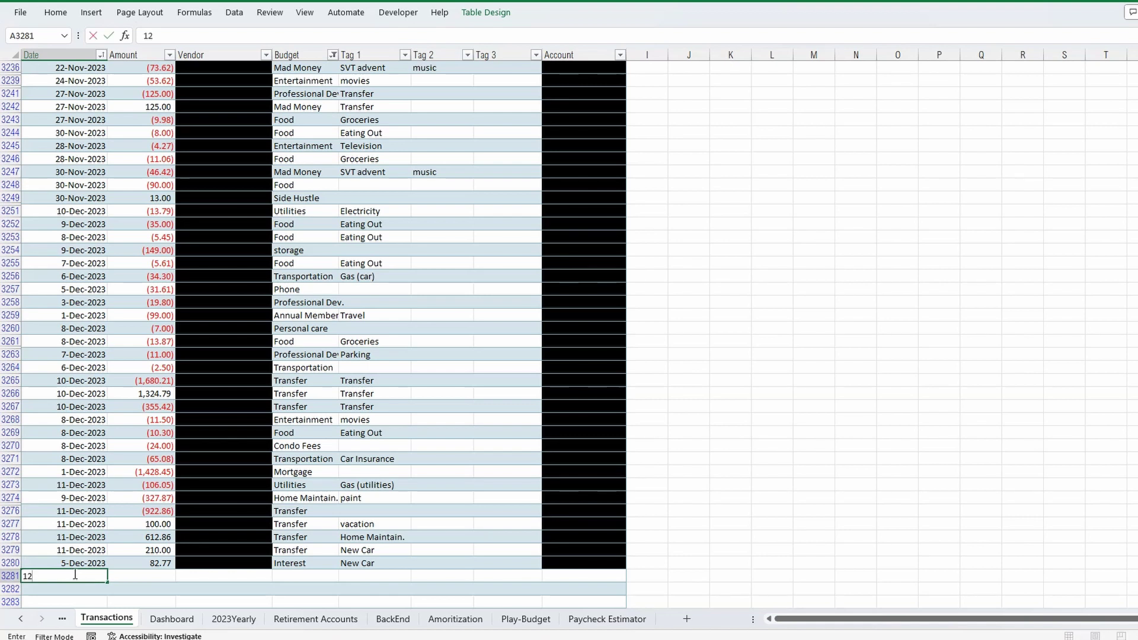
type("/16/23")
key("Tab")
type("5")
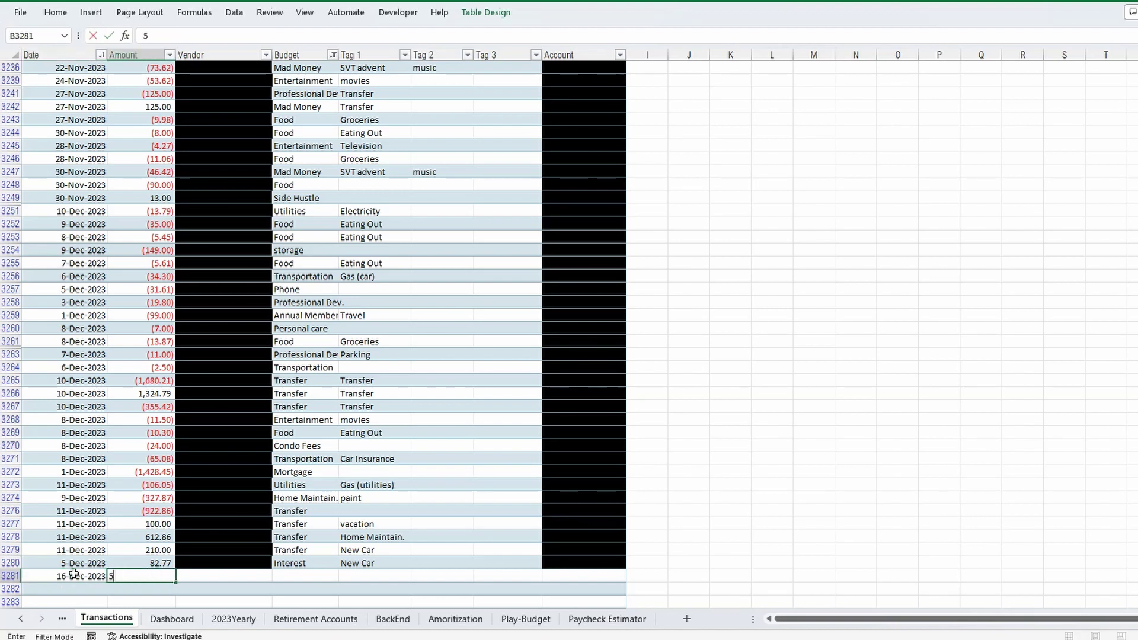
key("Tab")
type("dscout")
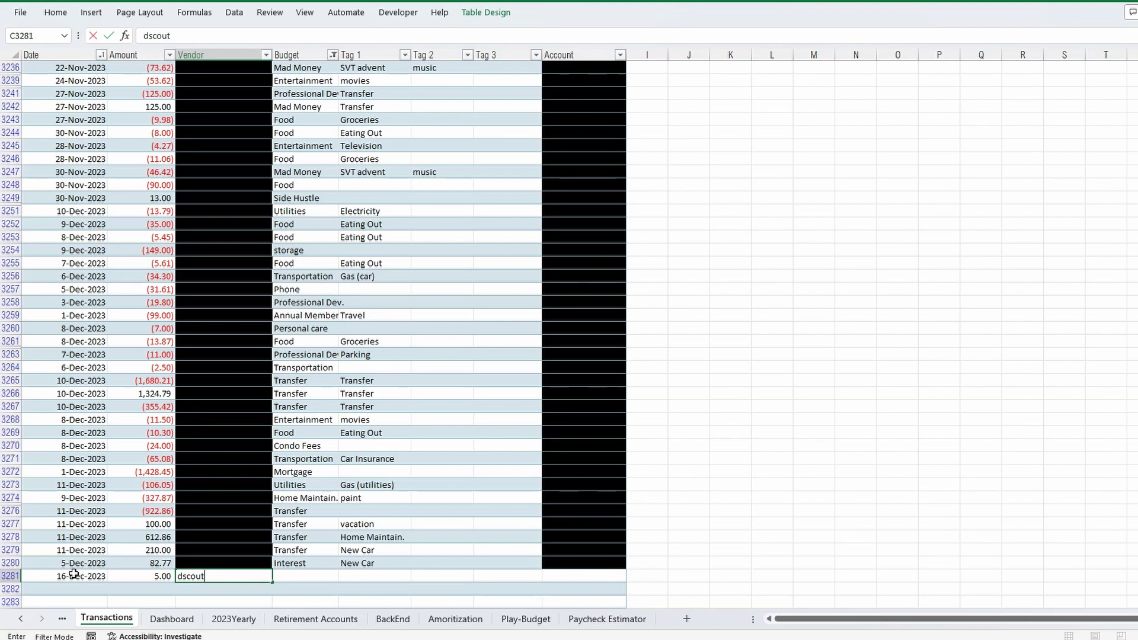
key("Tab")
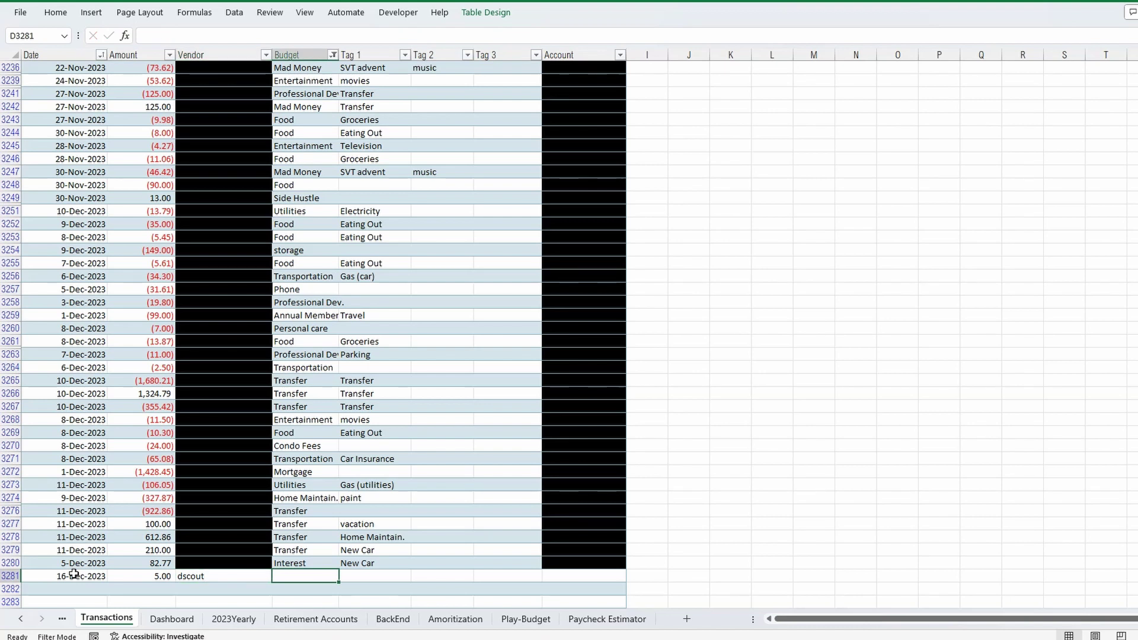
type("side Hustle")
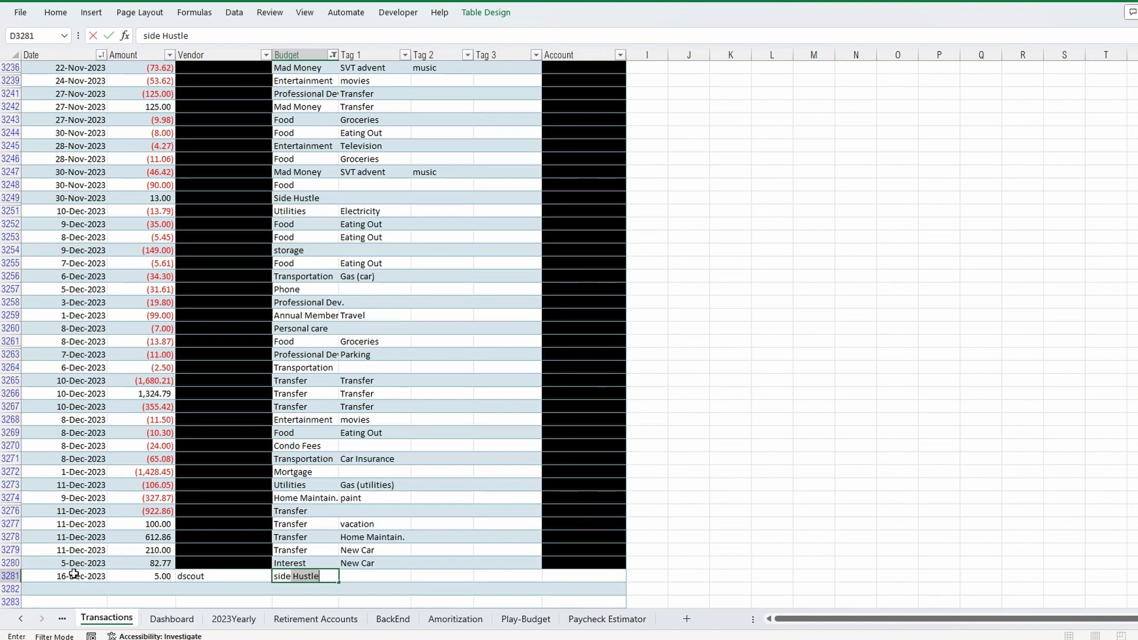
key("Return")
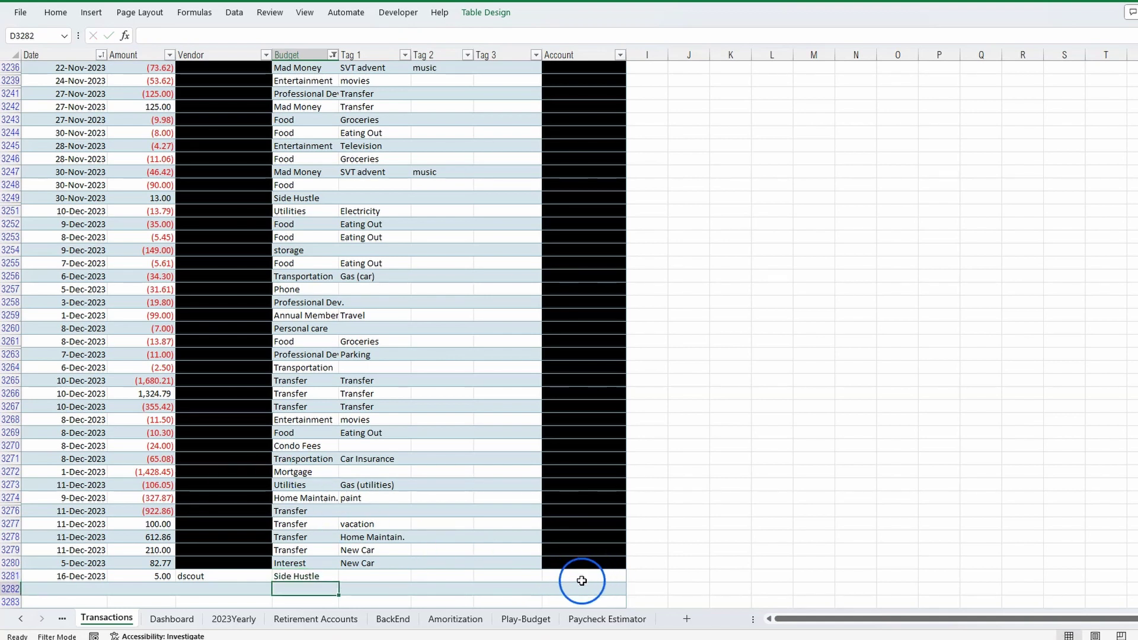
- Go to the December2023 sheet, check Transactions, then return to confirm Side Hustle income of $5.00
left_click(62, 619)
left_click(62, 620)
left_click(63, 619)
left_click(63, 620)
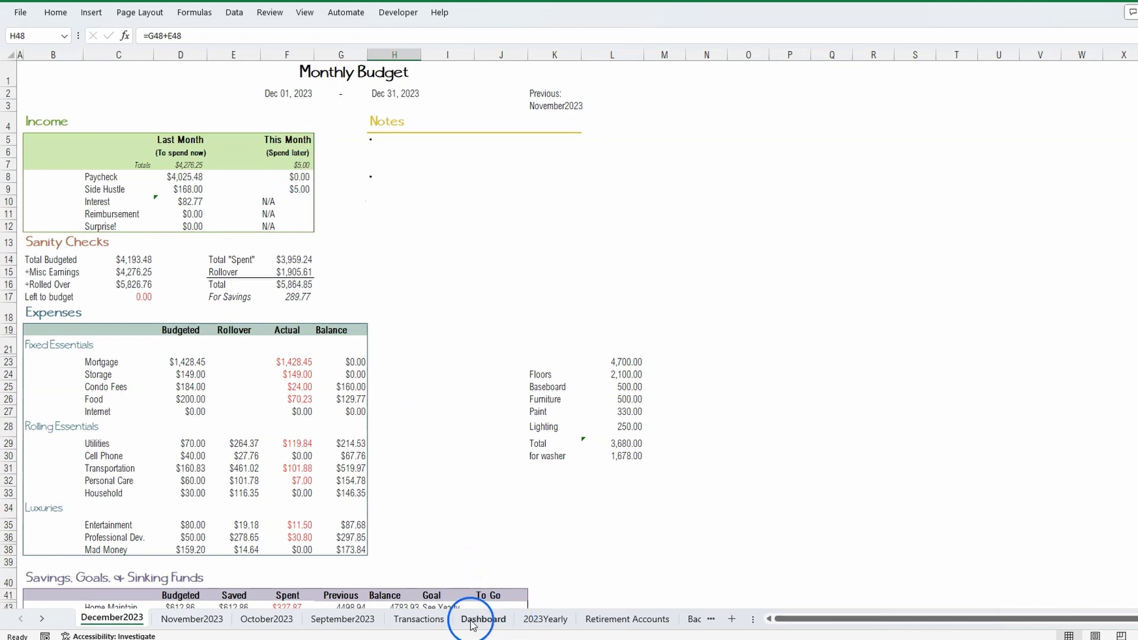
left_click(436, 620)
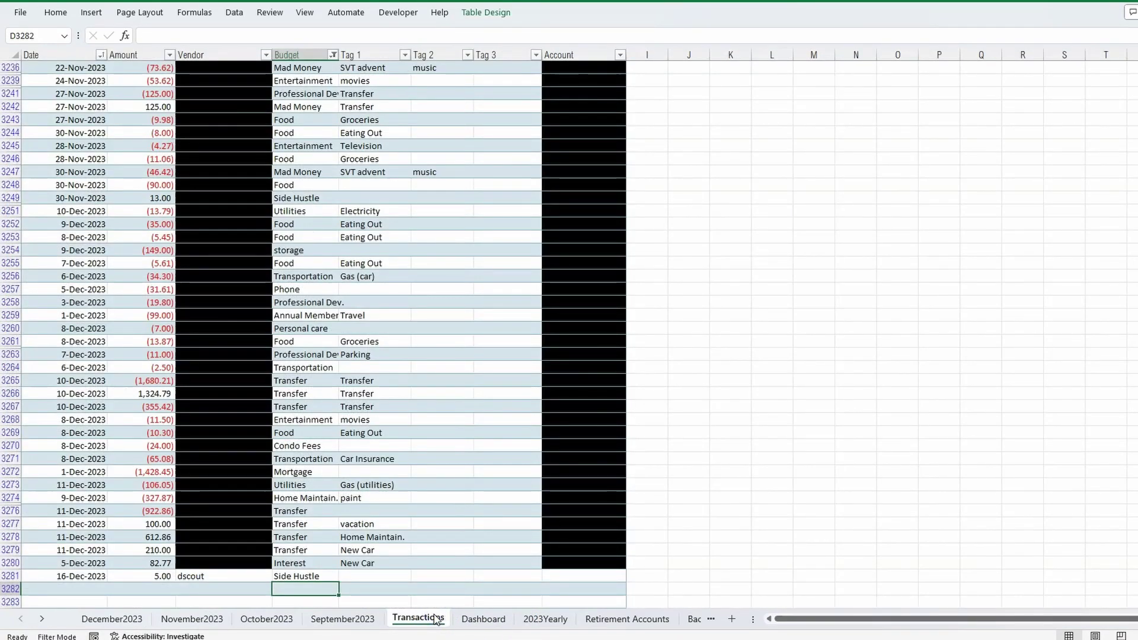
left_click(111, 619)
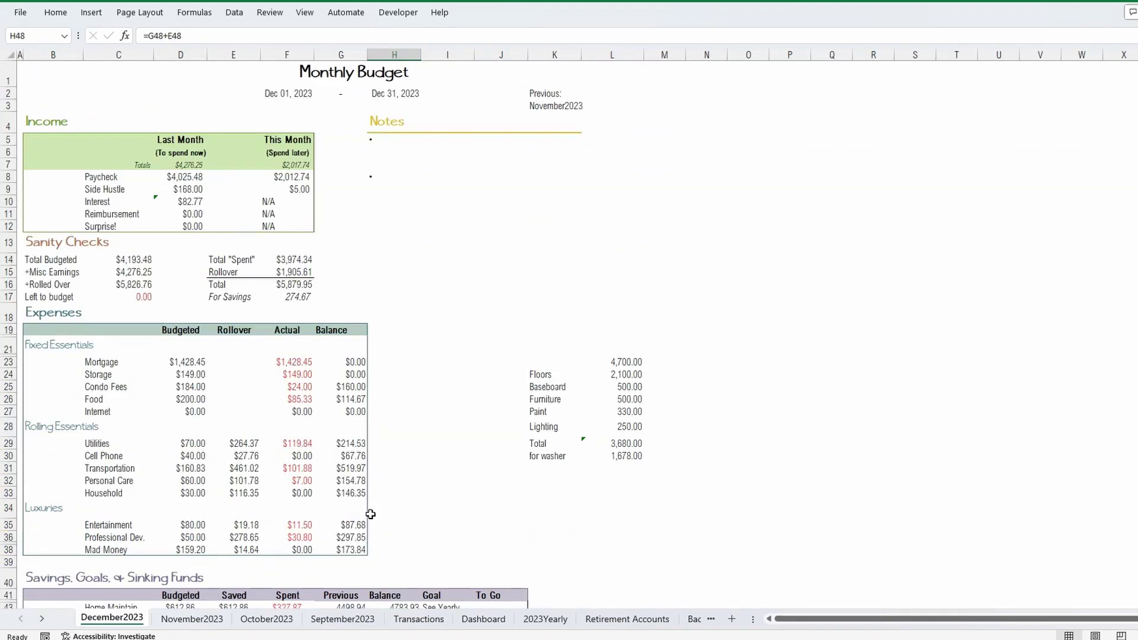